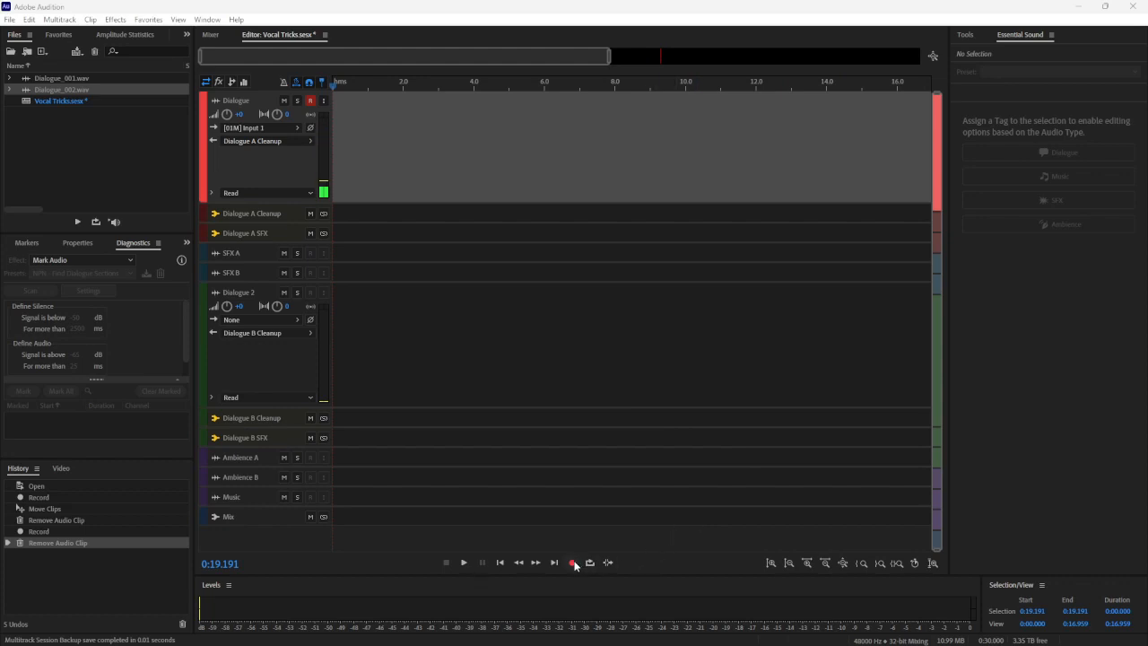
Record a new voice take on the Dialogue track from 0:19.191 to about 0:53
click(573, 563)
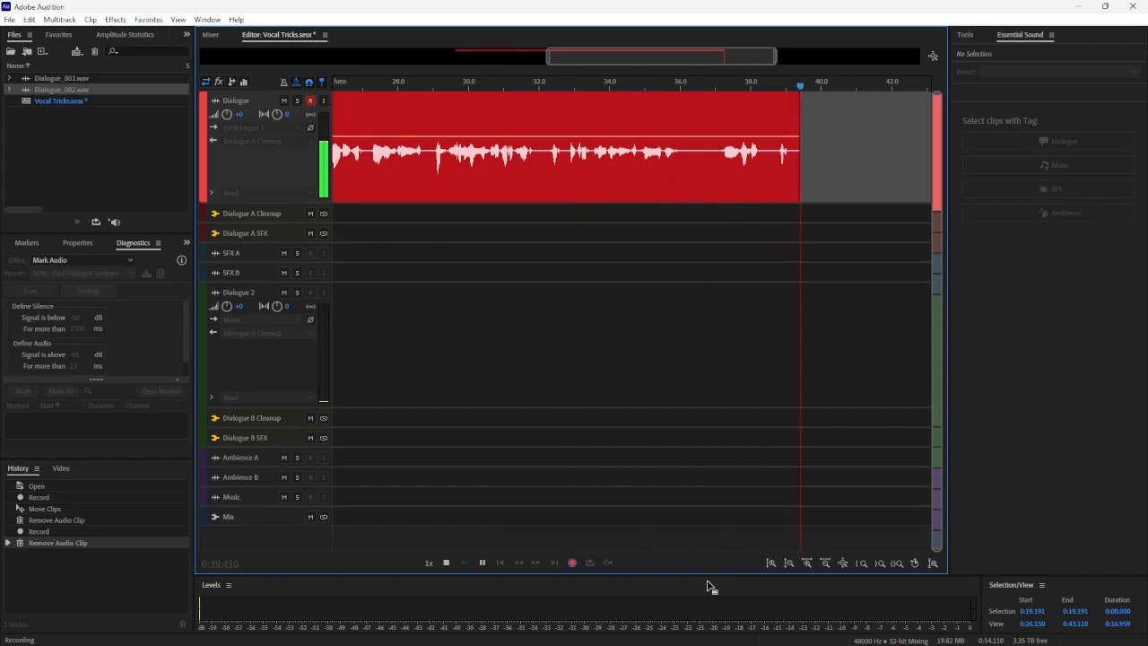
click(448, 564)
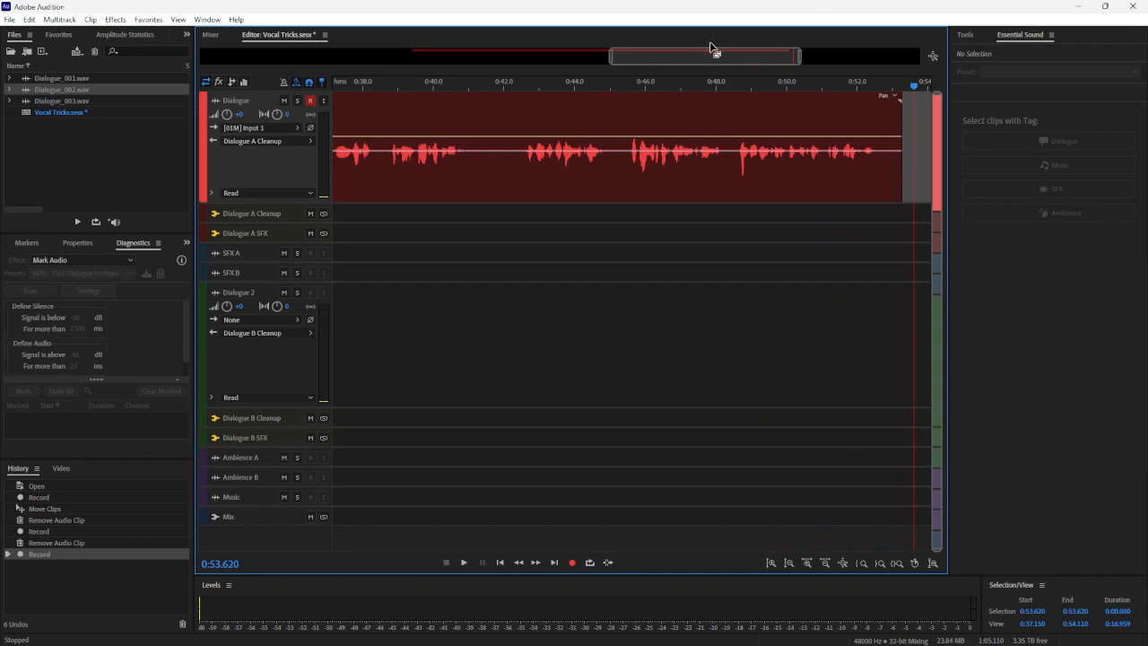
Play back the new Dialogue take from about 0:19.85 to about 0:43.6
scroll(710, 47, down, 2)
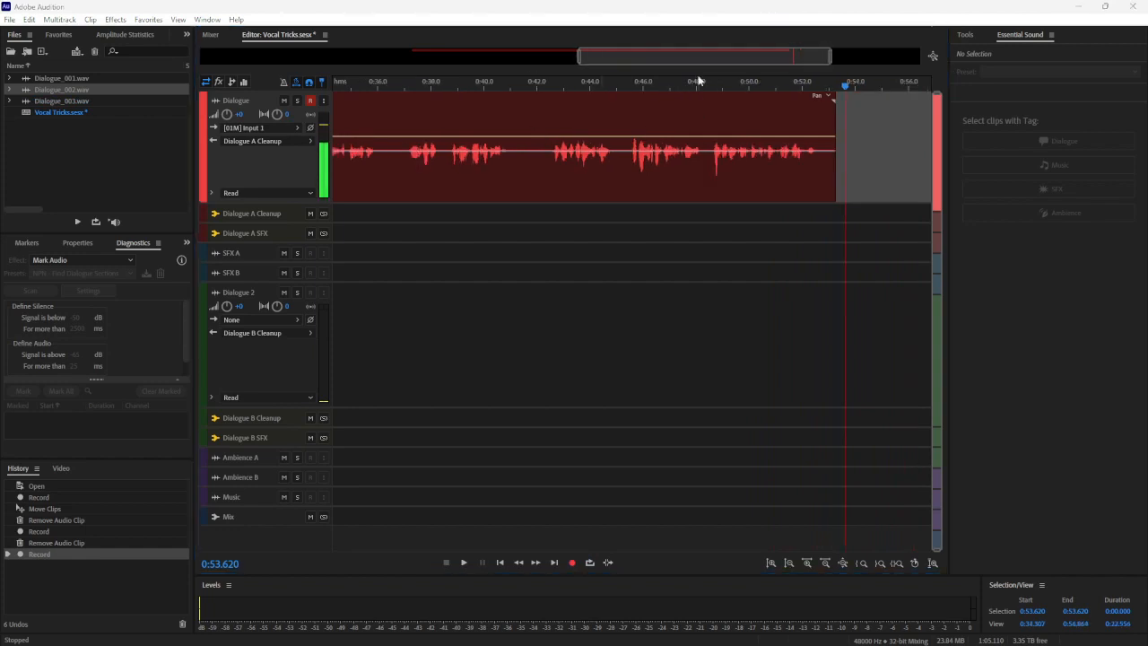
drag(697, 52, 476, 79)
click(430, 93)
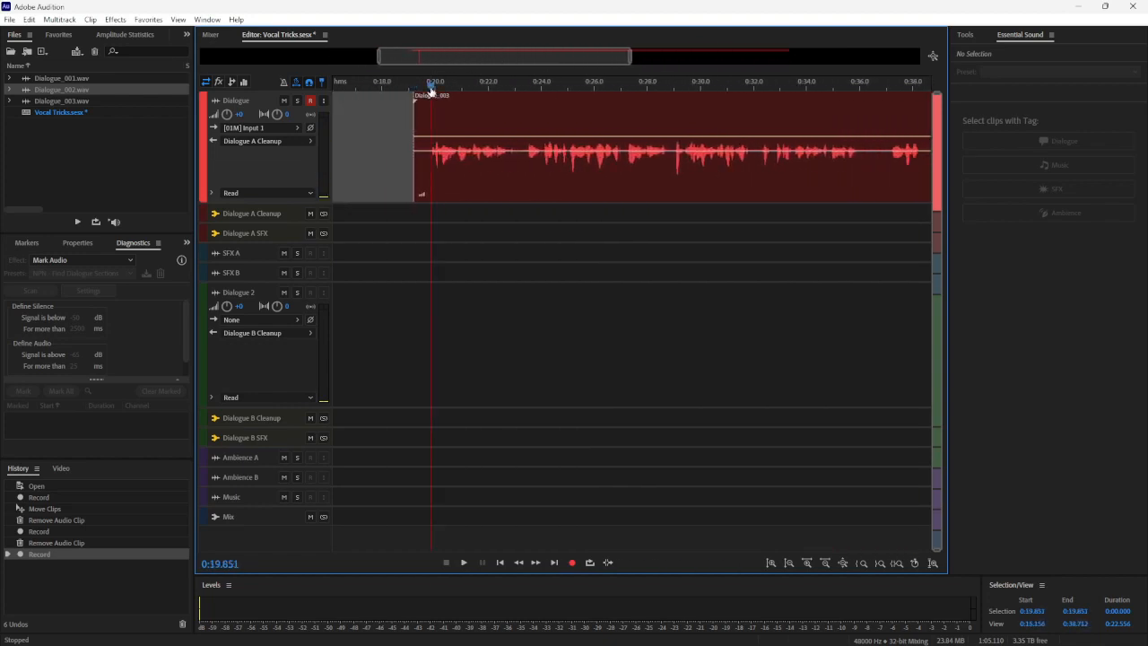
key(space)
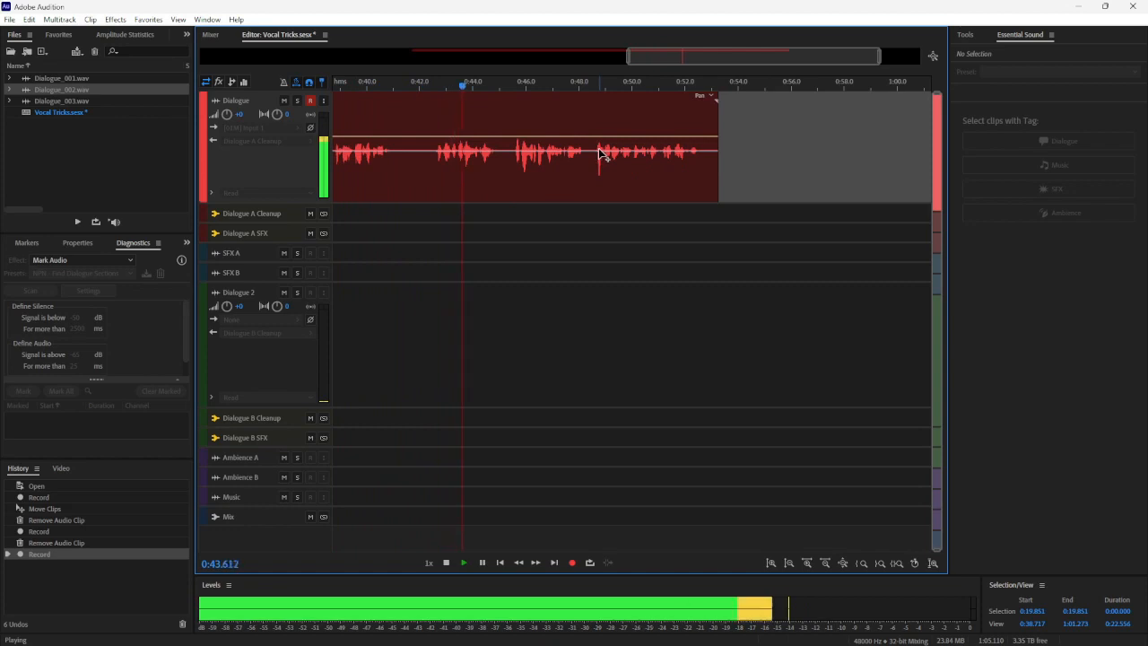
key(space)
Place the playhead in the speech pause at about 0:36.2 and switch recording to Punch-and-Roll Mode
drag(697, 50, 625, 70)
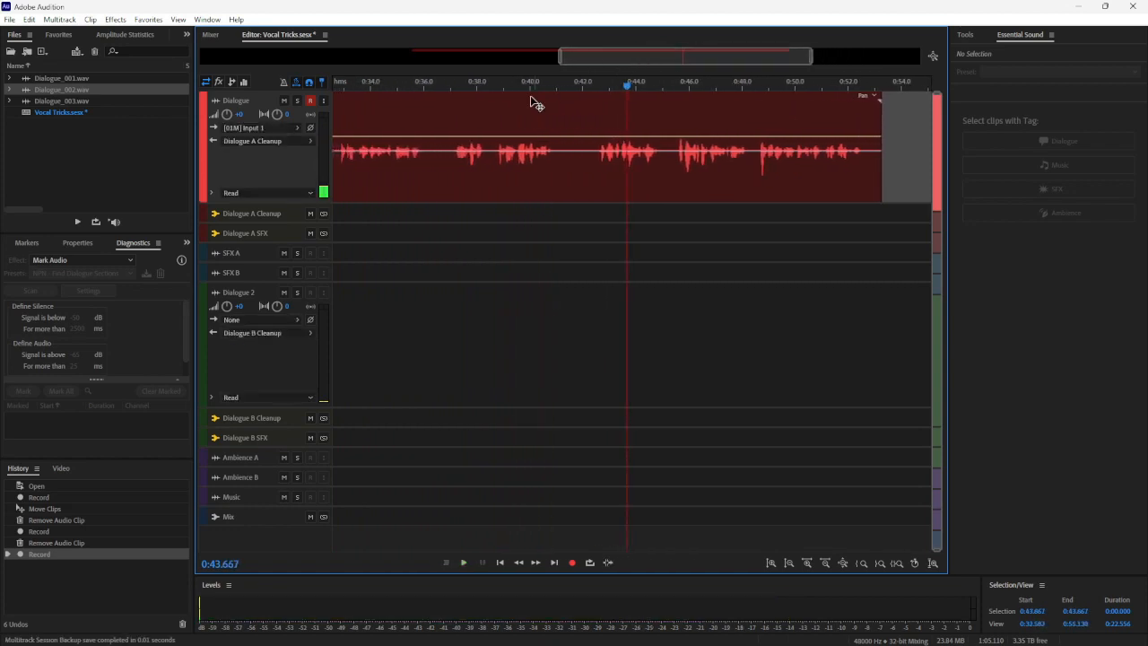
drag(424, 92, 592, 93)
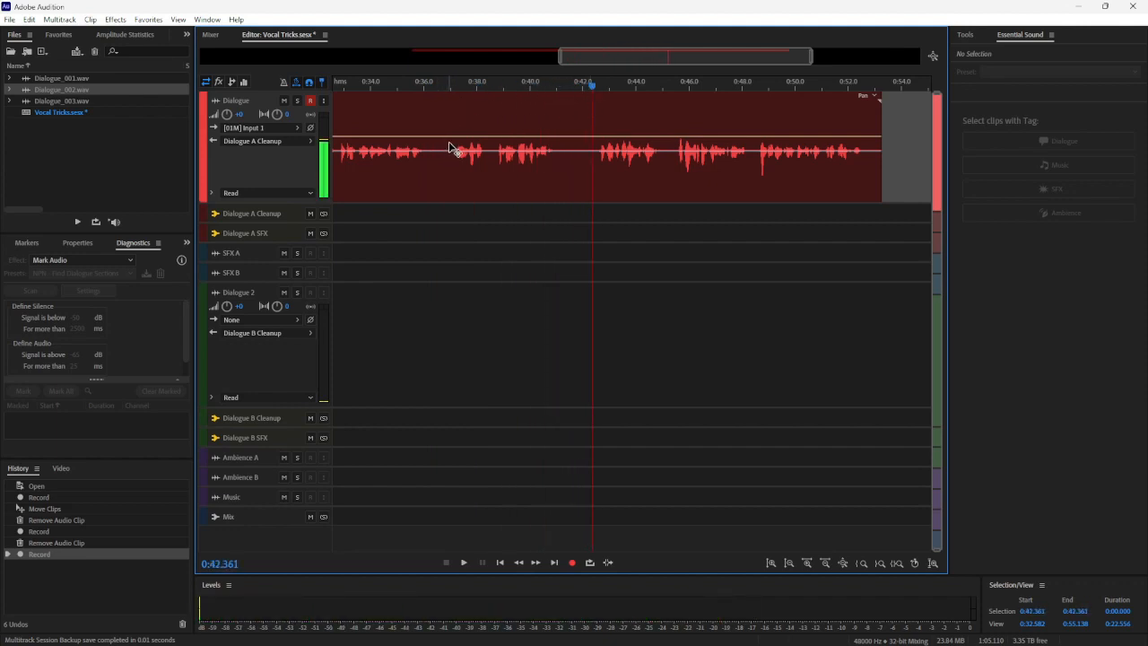
click(427, 86)
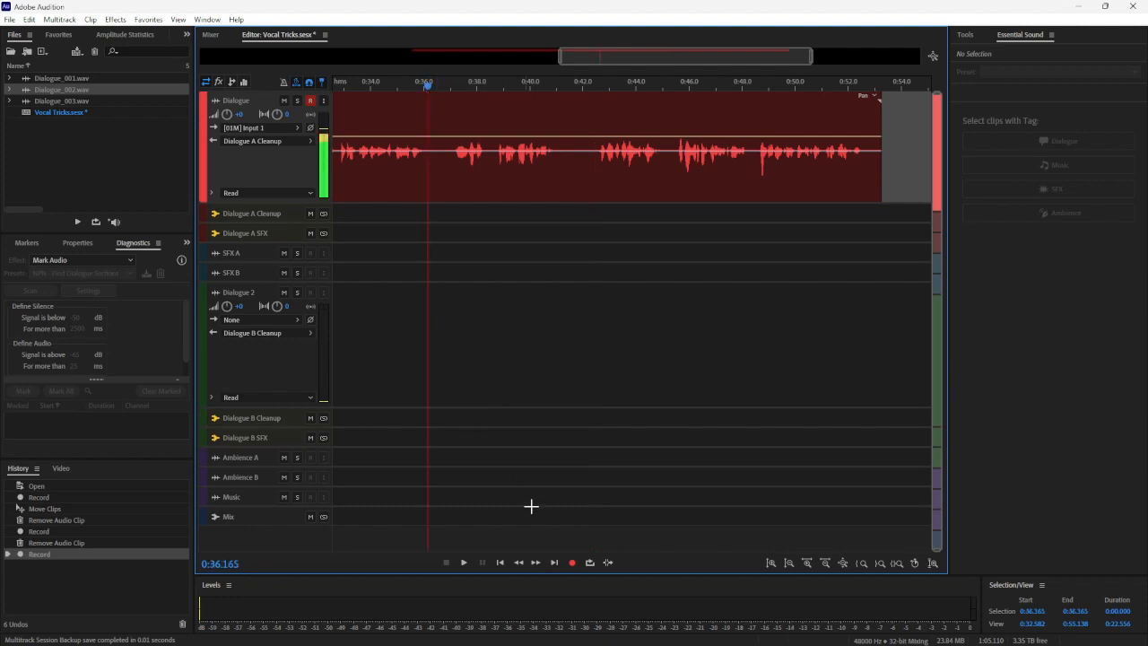
right_click(571, 563)
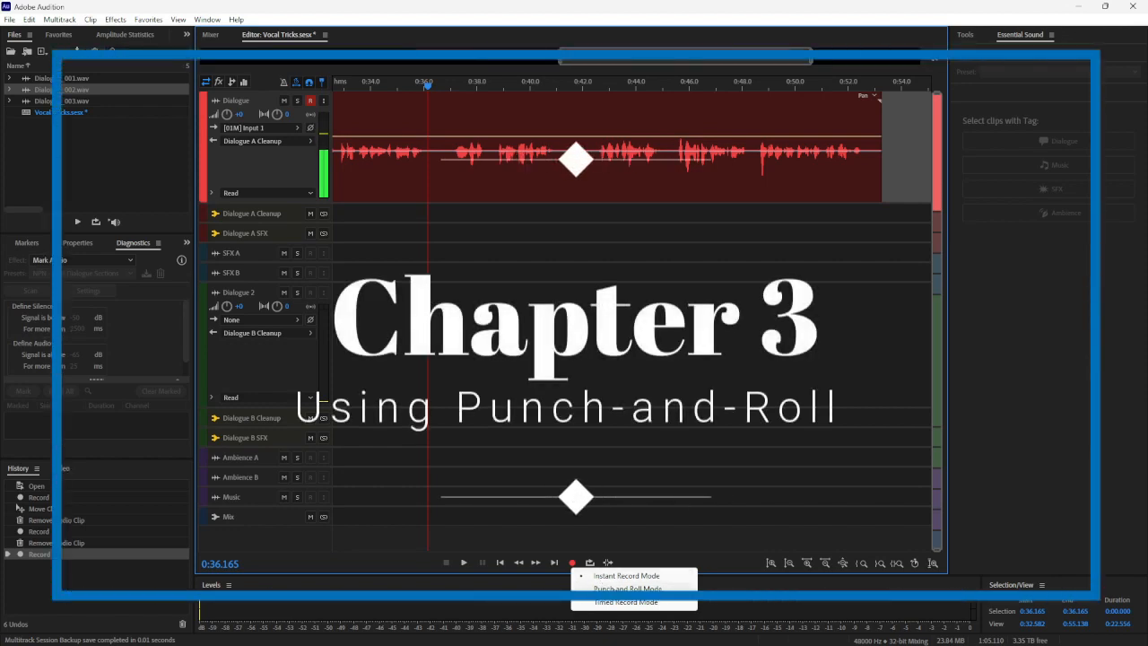
click(627, 589)
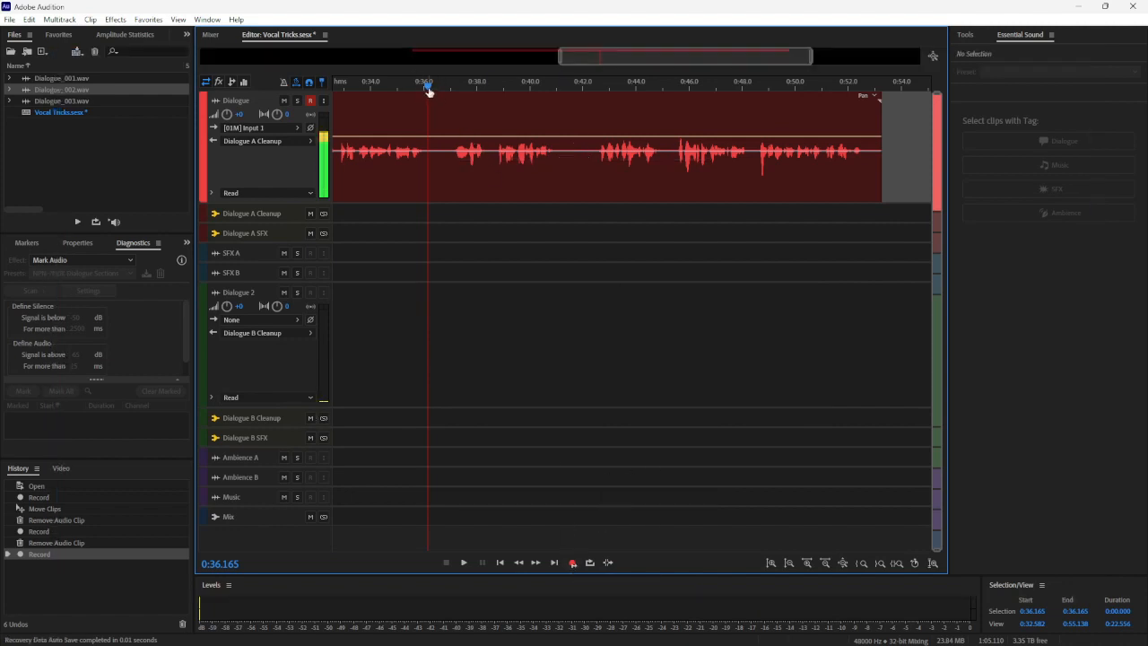
Record a punch-and-roll replacement on the Dialogue track from 0:36.232 to about 0:50
mouse_move(428, 89)
mouse_down()
mouse_move(565, 87)
mouse_move(431, 85)
mouse_up()
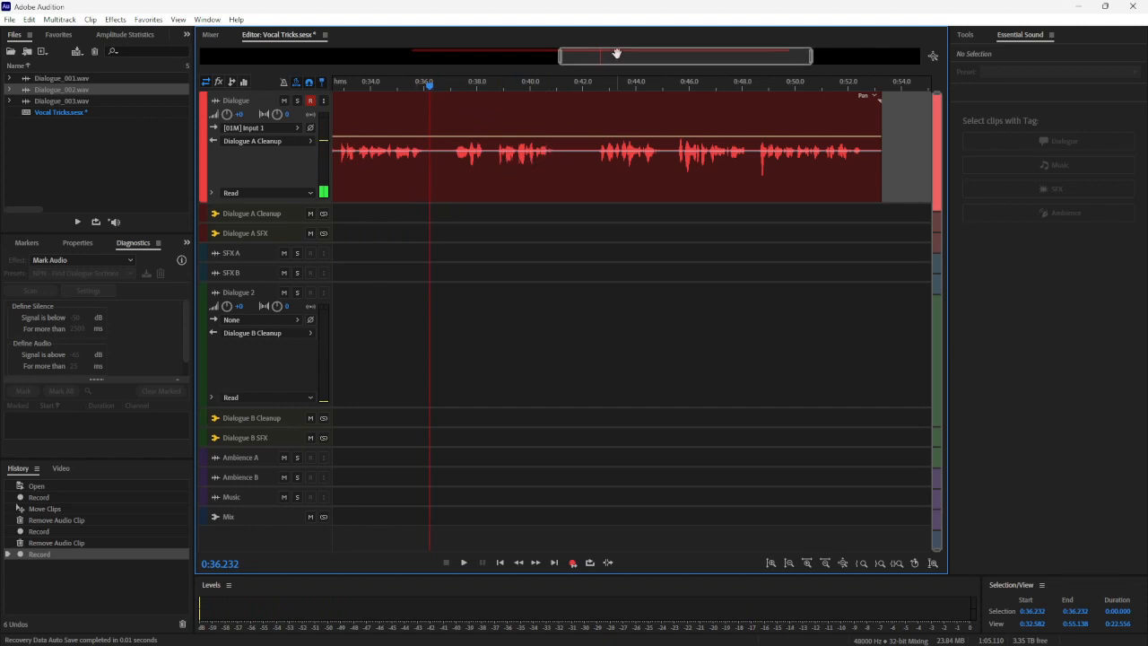
drag(616, 54, 555, 66)
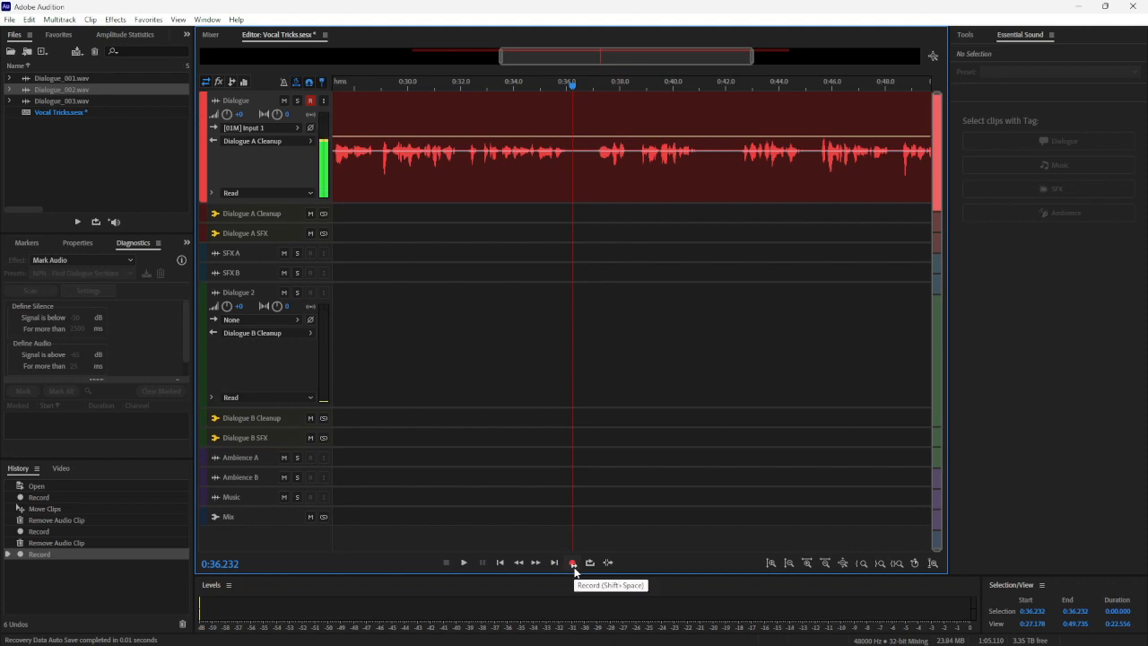
click(573, 563)
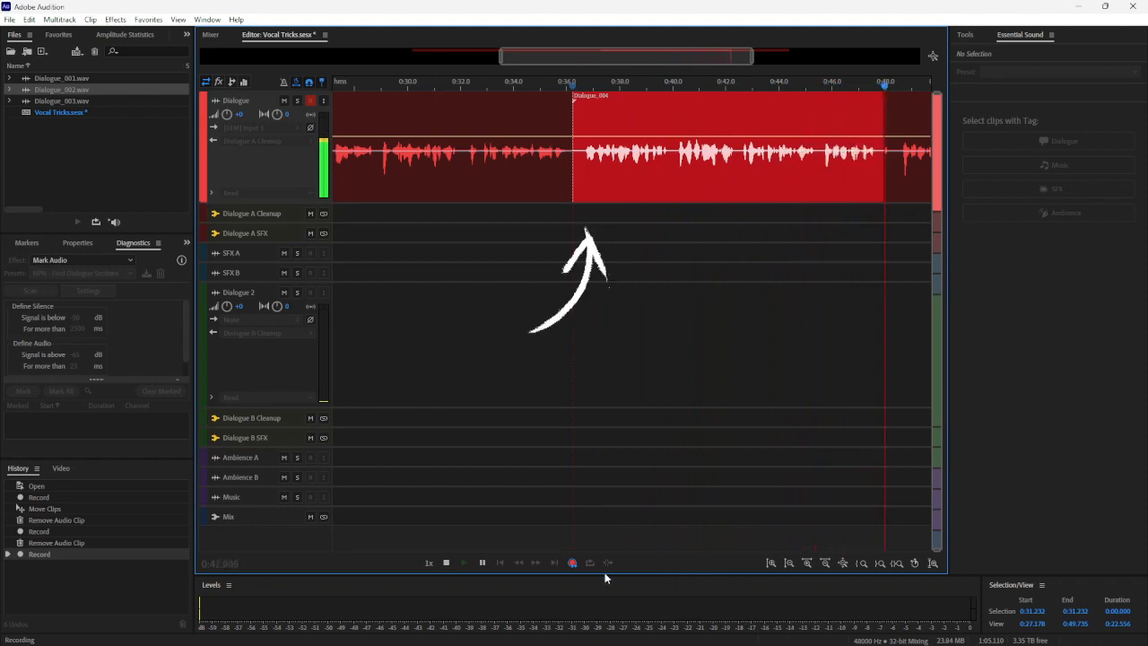
click(446, 565)
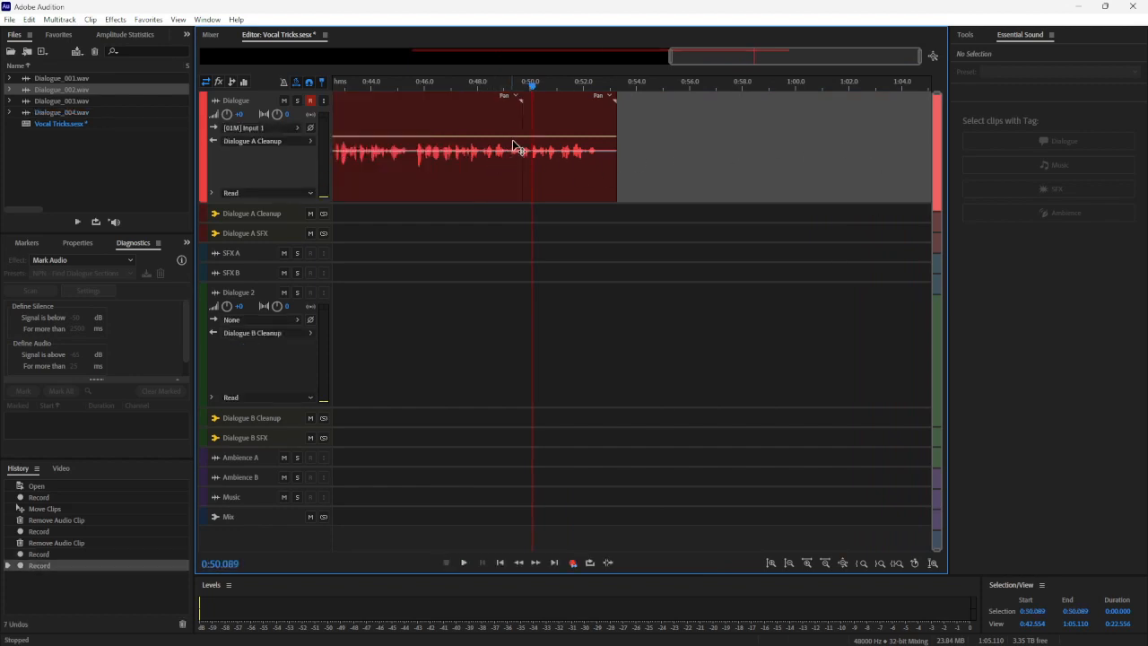
Try moving the Dialogue_004 clip on the Dialogue track, and undo the move
drag(708, 59, 581, 83)
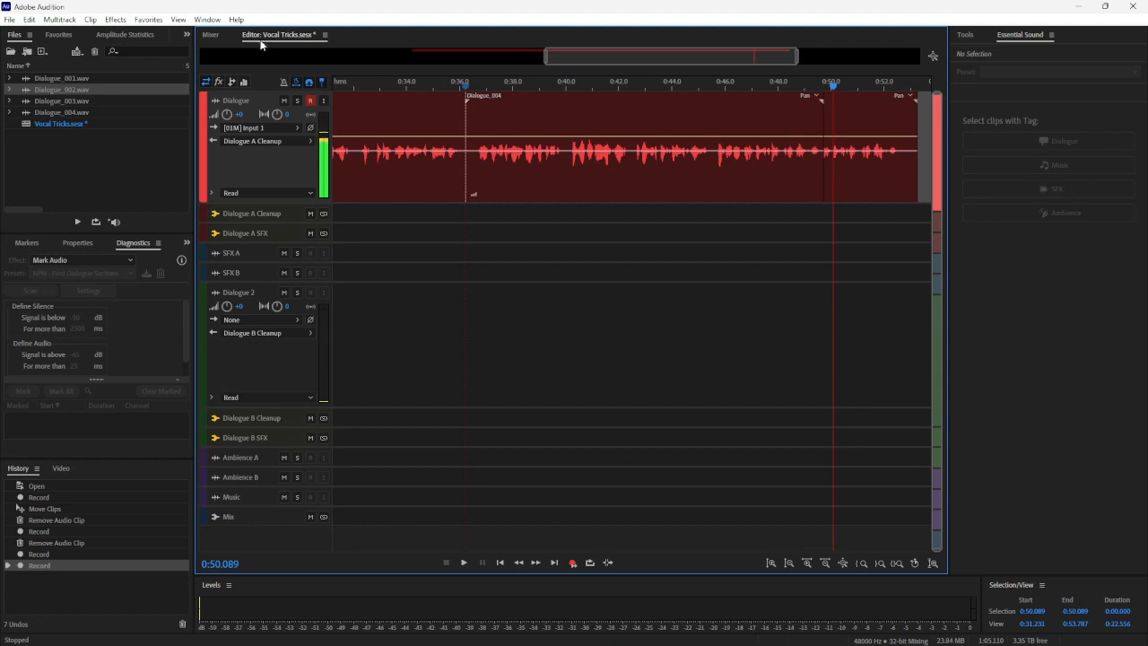
click(528, 123)
drag(529, 123, 527, 131)
key(ctrl+z)
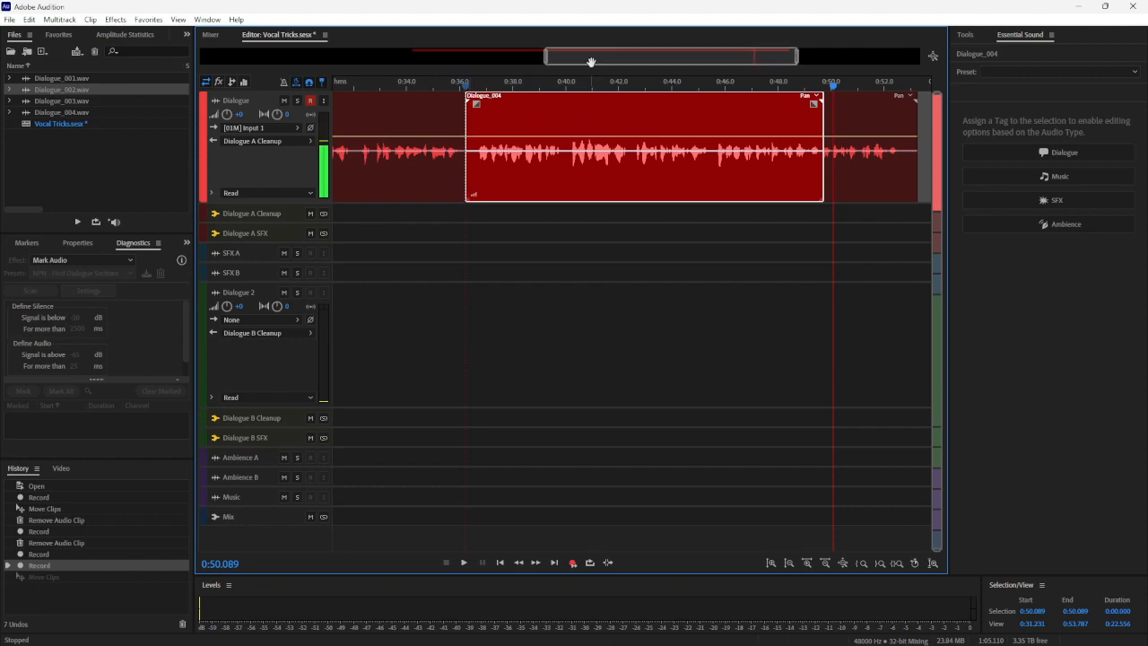
Play back the Dialogue track across the punched-in clip from about 0:30.4 to about 0:52.6
drag(586, 59, 567, 62)
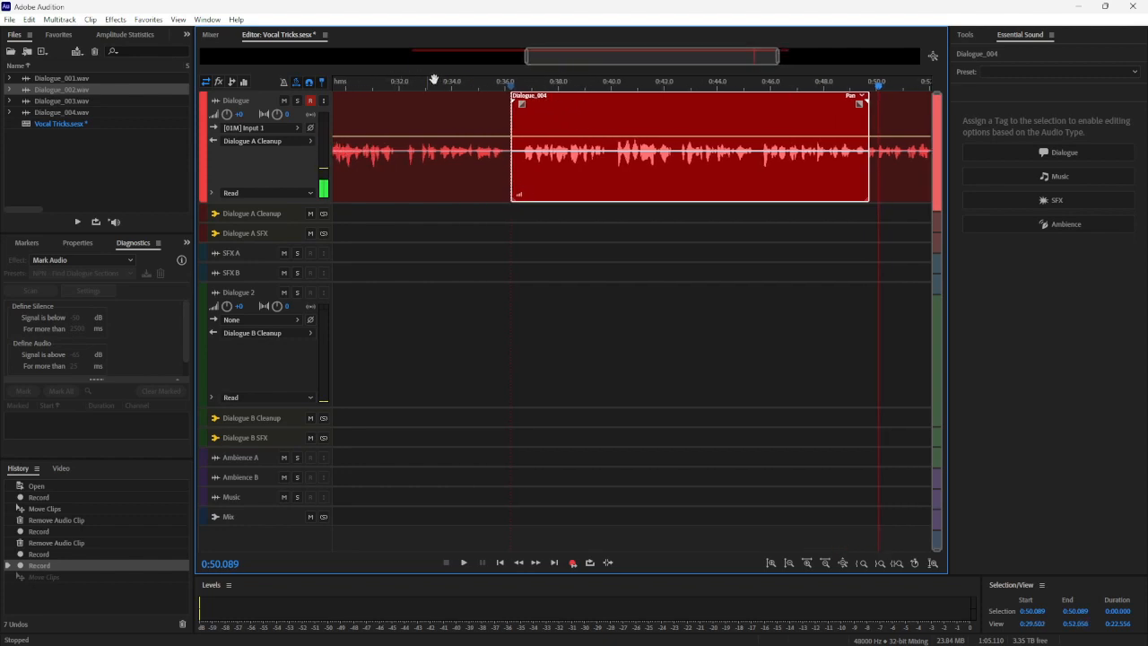
click(356, 83)
key(space)
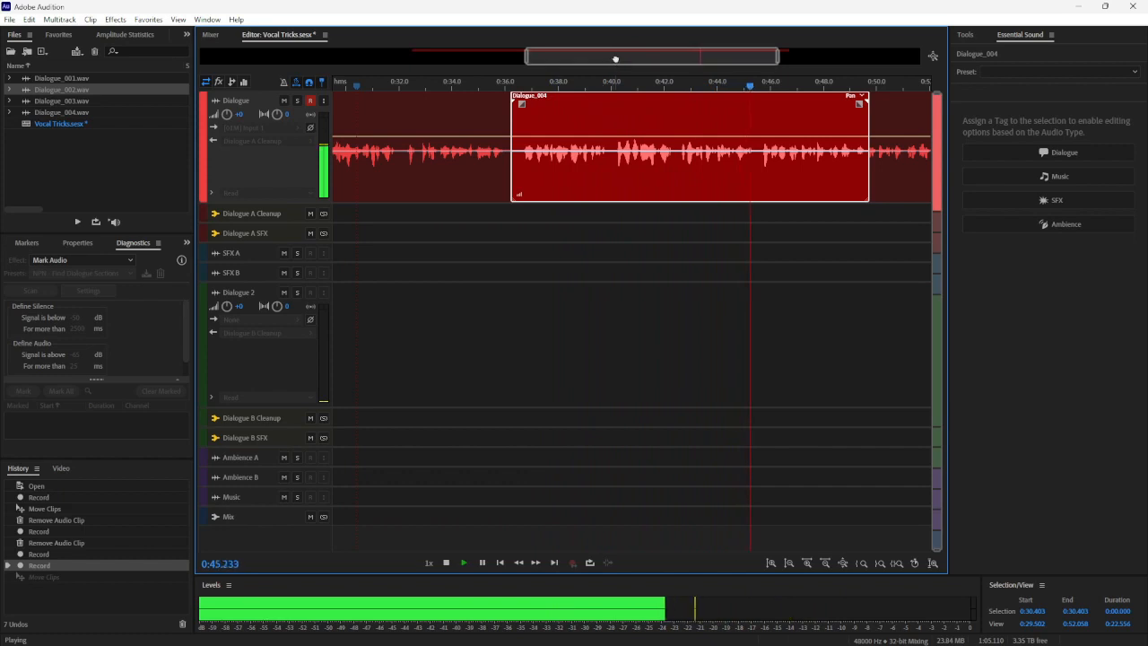
drag(615, 57, 649, 54)
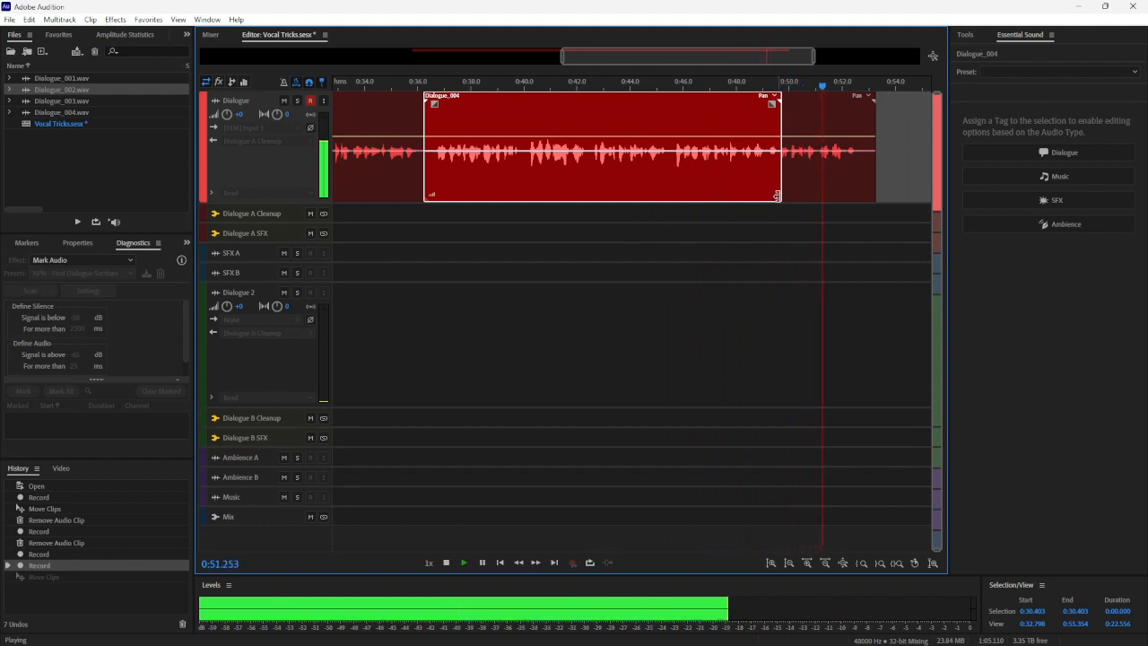
key(space)
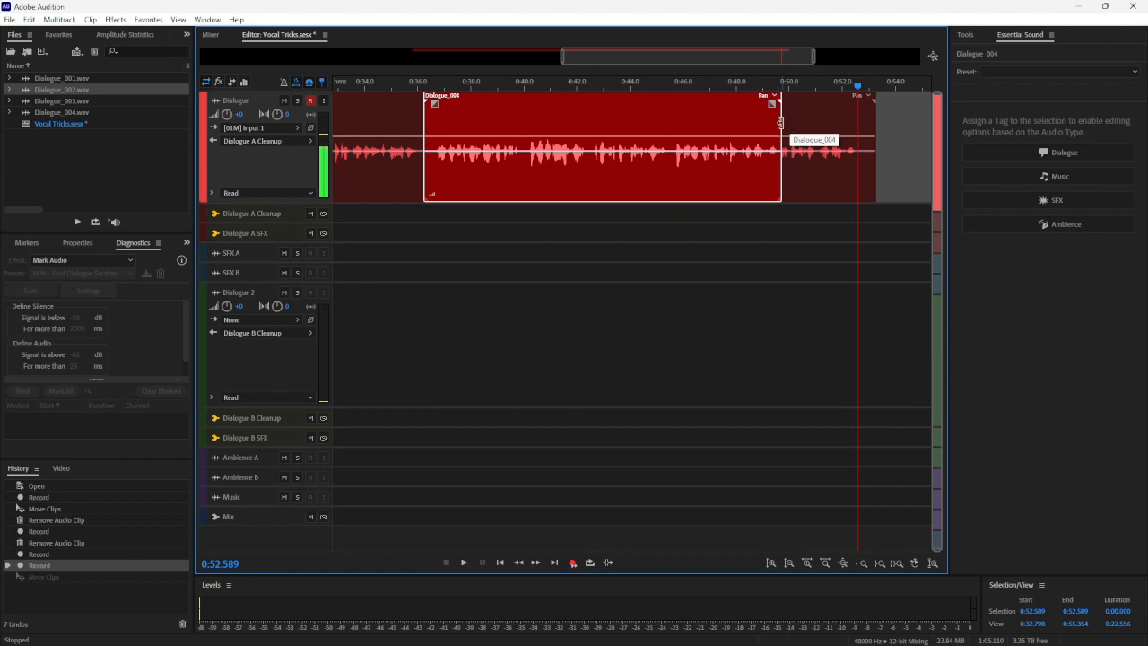
Trim the end of the Dialogue_004 clip back to about 0:45.4 and play back the audio around the new edge
drag(781, 122, 667, 138)
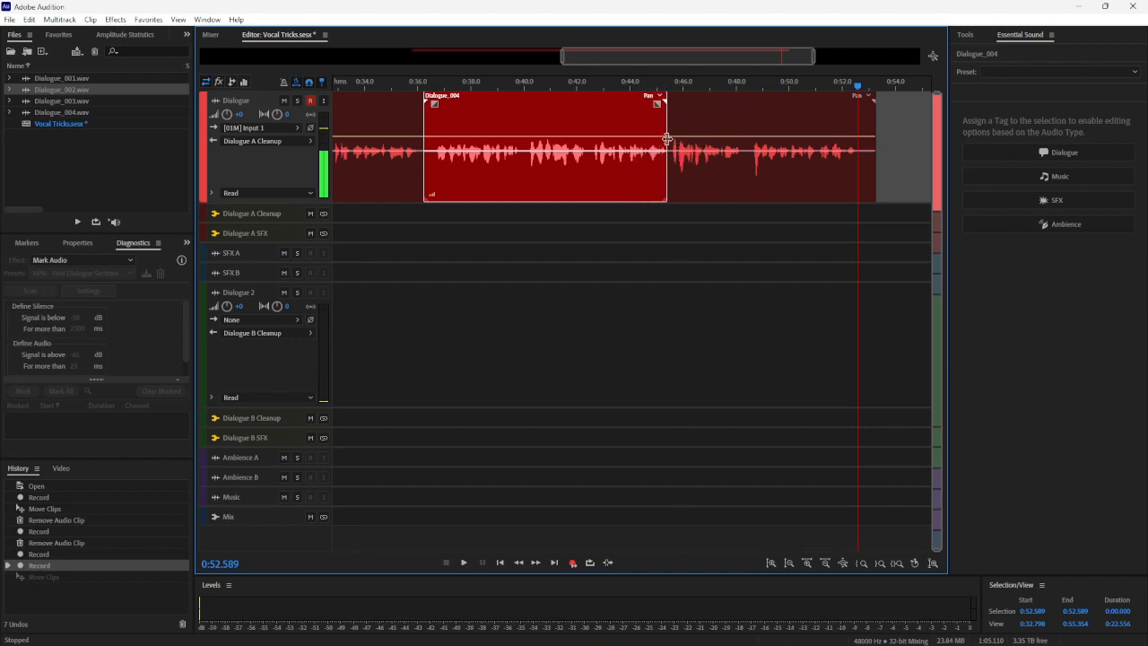
drag(667, 138, 668, 138)
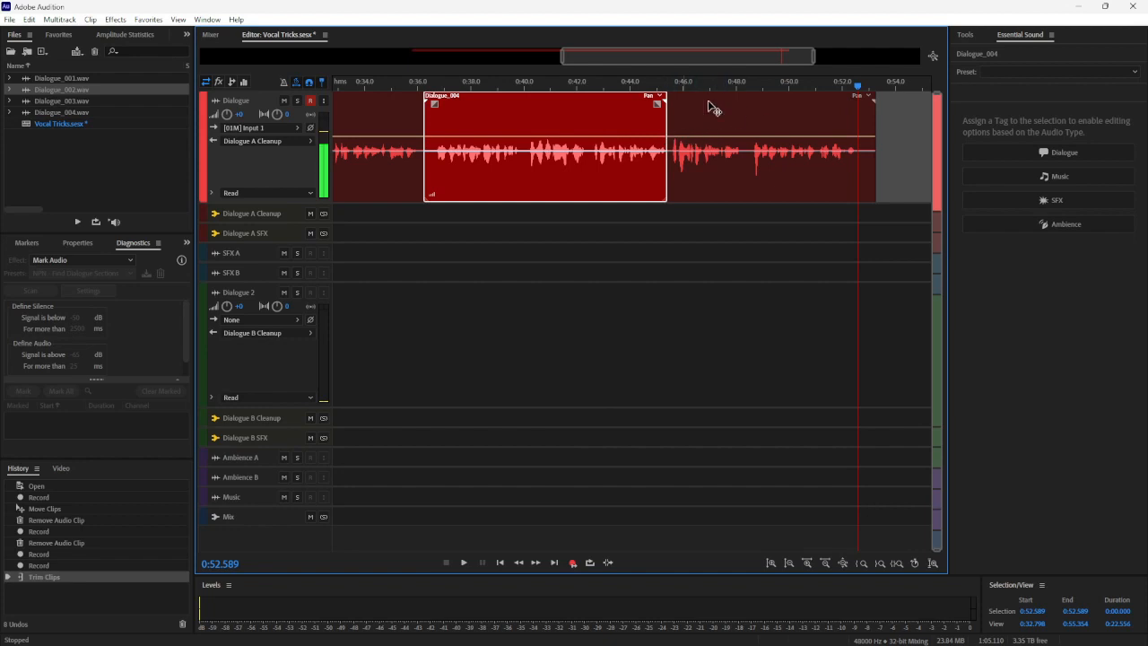
drag(831, 96, 674, 99)
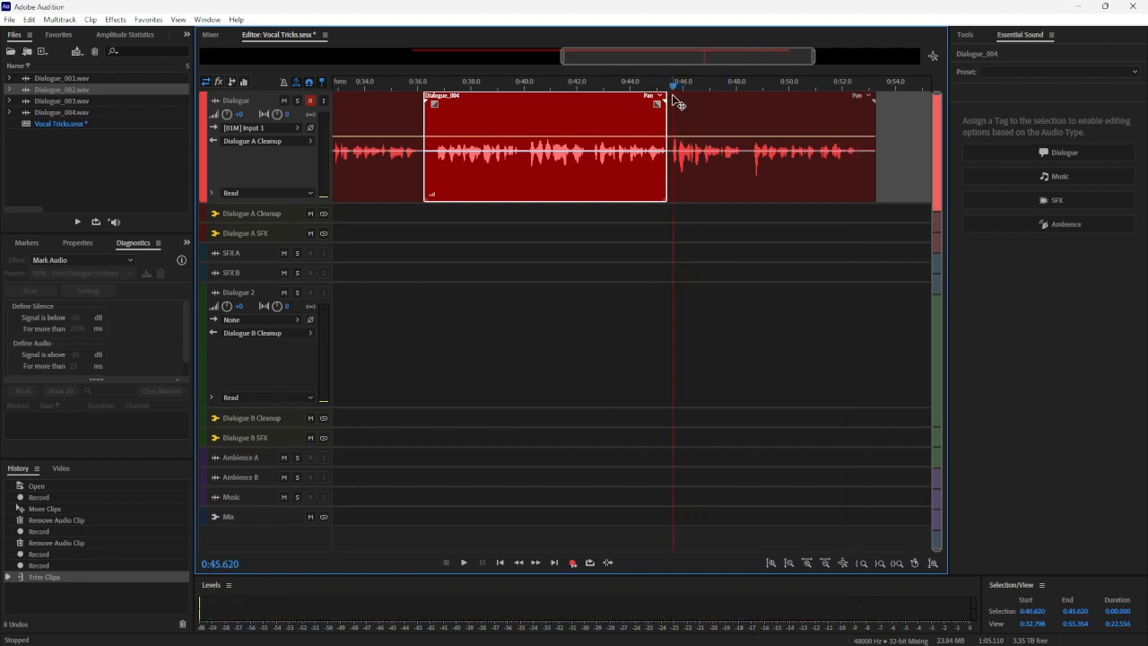
key(space)
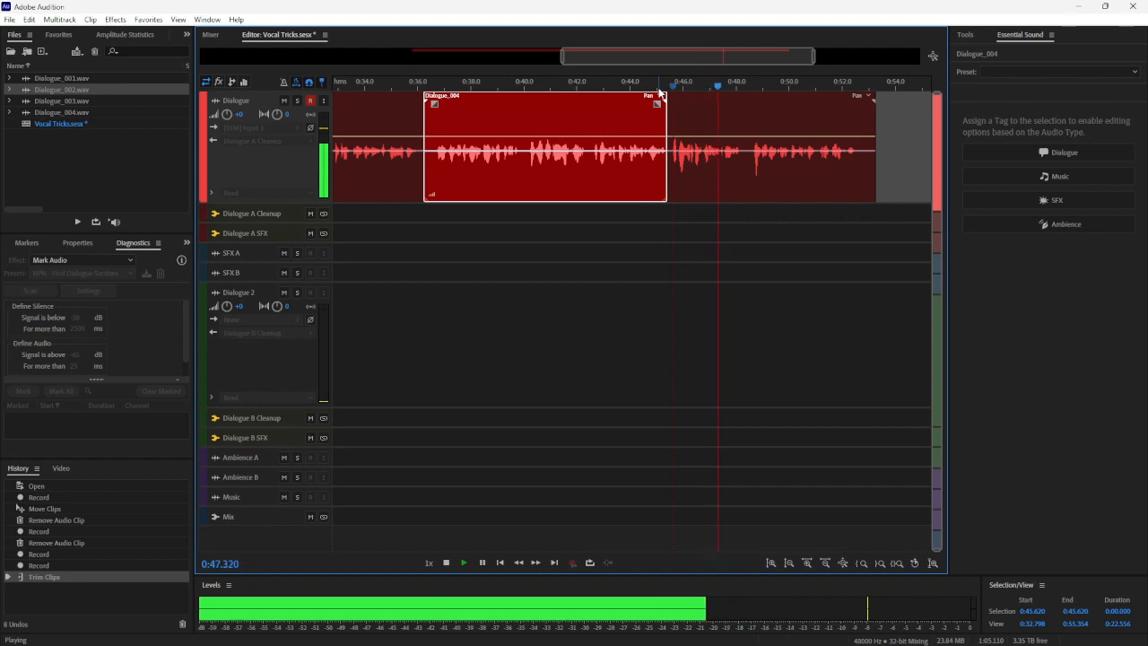
key(space)
click(589, 85)
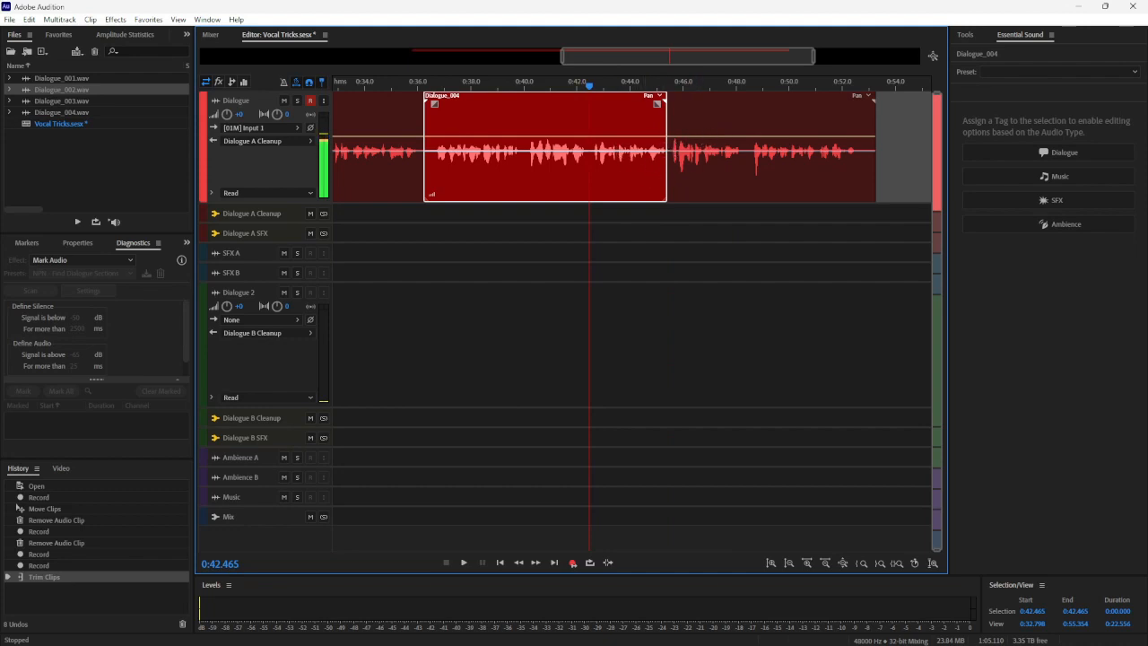
key(space)
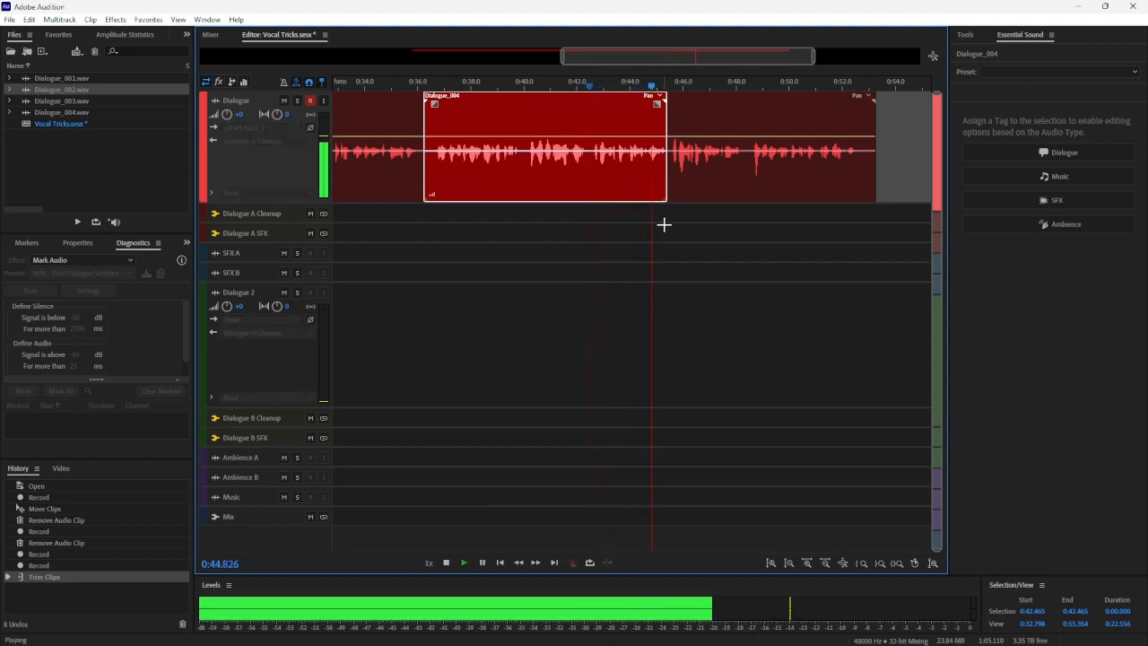
key(space)
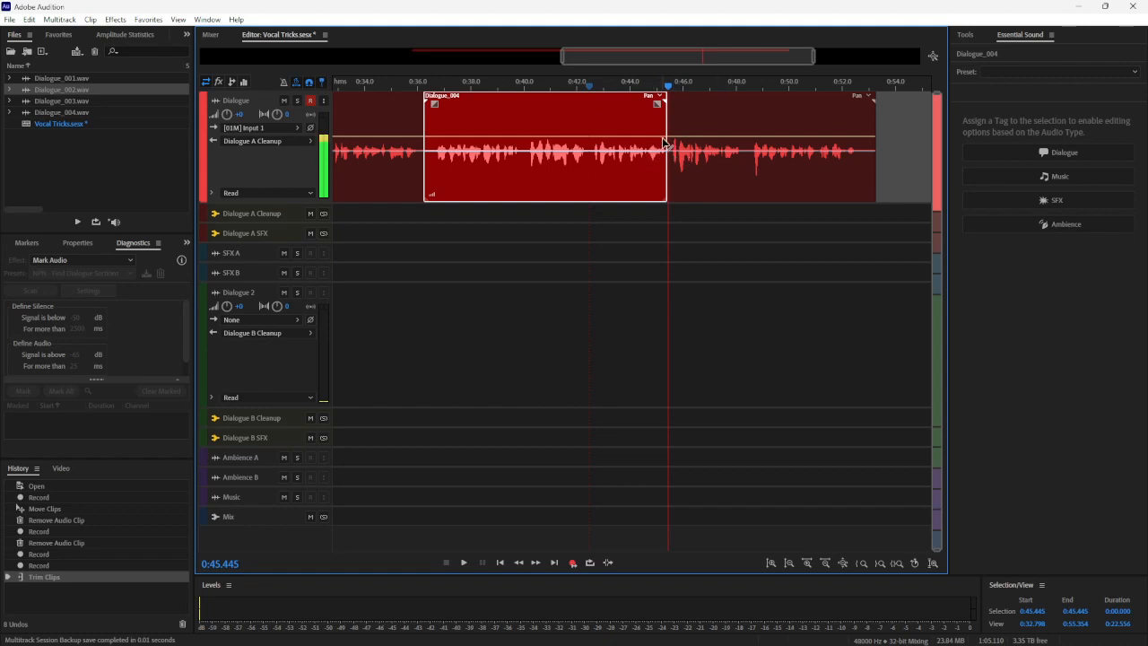
Trim the end of the Dialogue_004 clip back to about 0:42.5 and play across the edge from about 0:40.2
drag(667, 124, 589, 126)
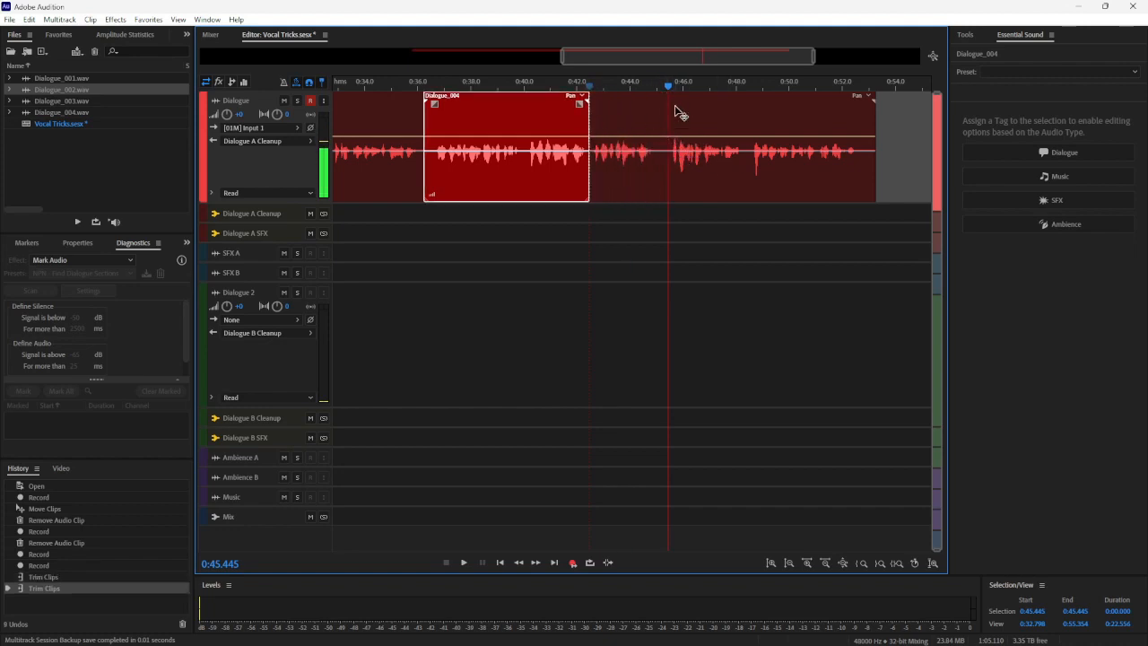
click(529, 85)
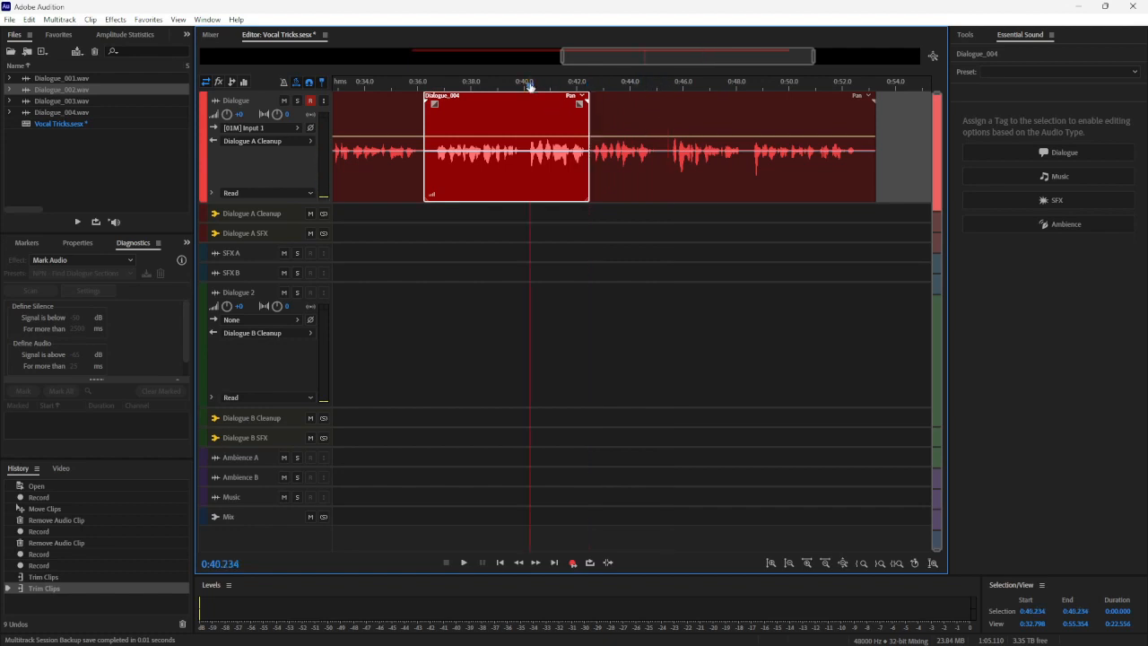
key(space)
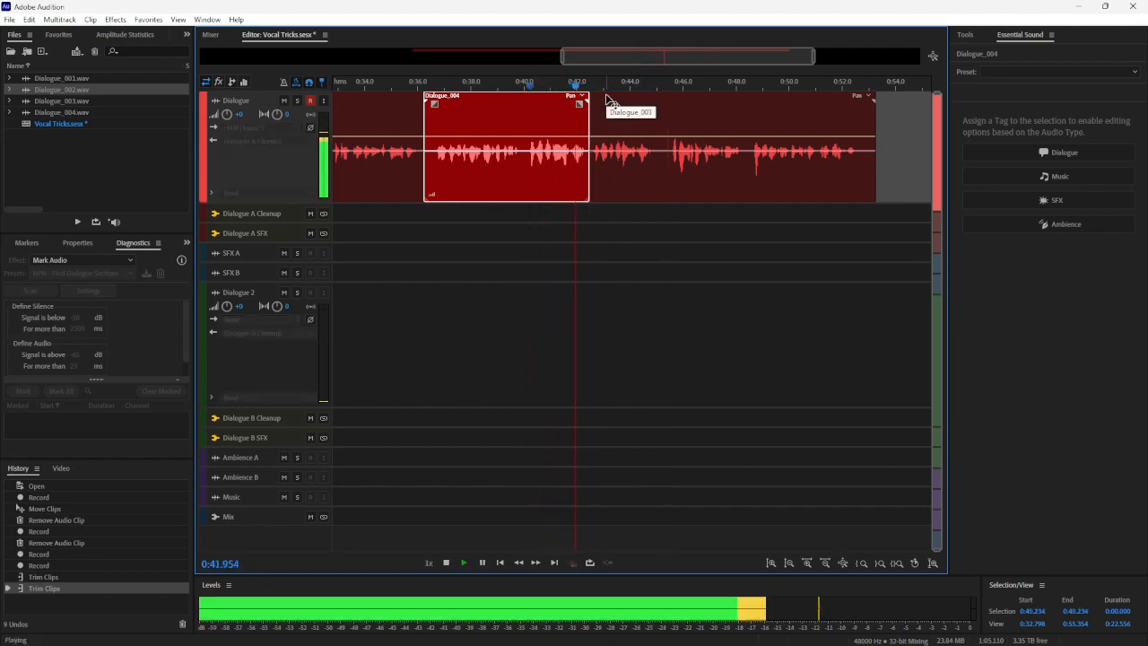
key(space)
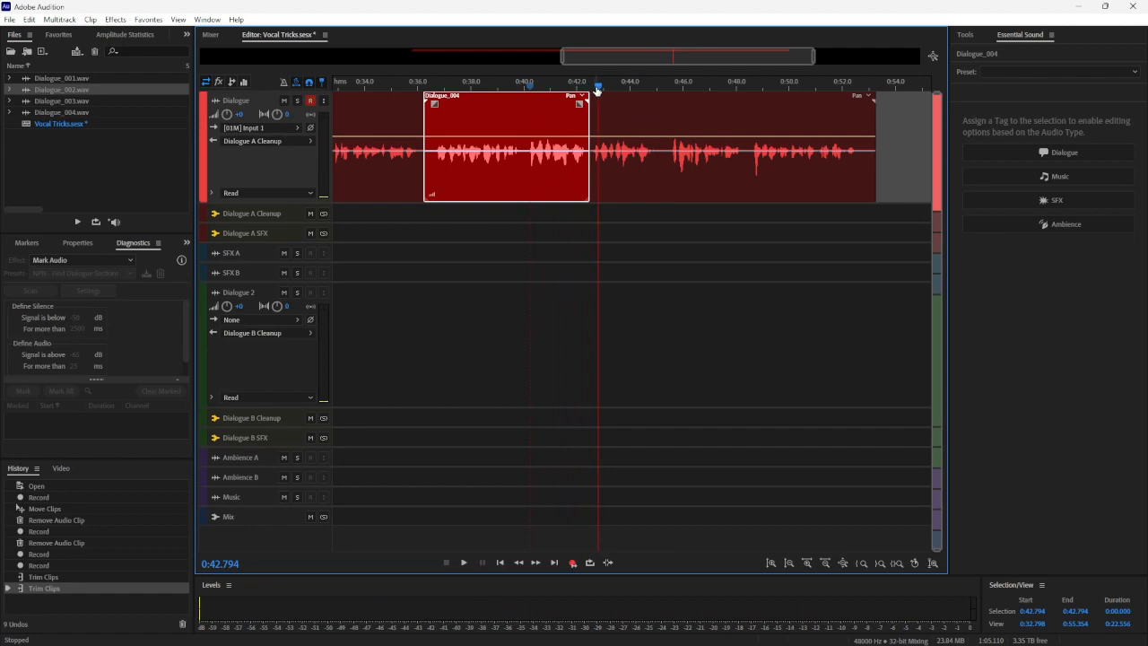
Try splitting the Dialogue_003 clip at 0:42.578 and moving its end portion, and undo both the move and the split
drag(597, 90, 592, 90)
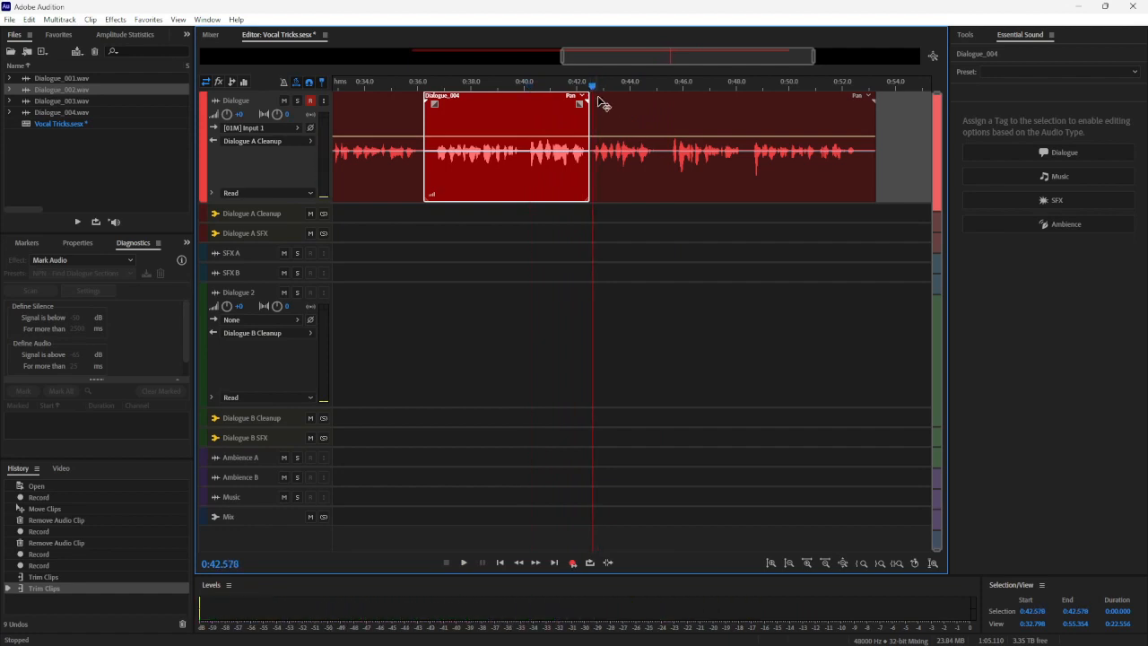
right_click(602, 104)
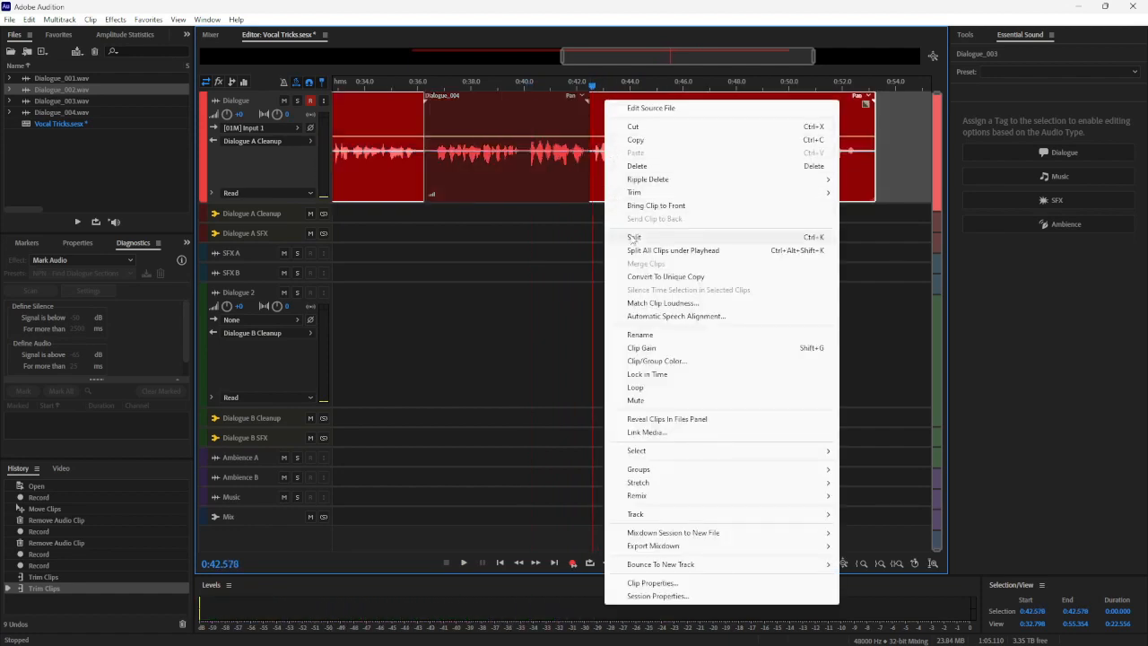
click(617, 237)
drag(626, 112, 652, 132)
key(ctrl+z)
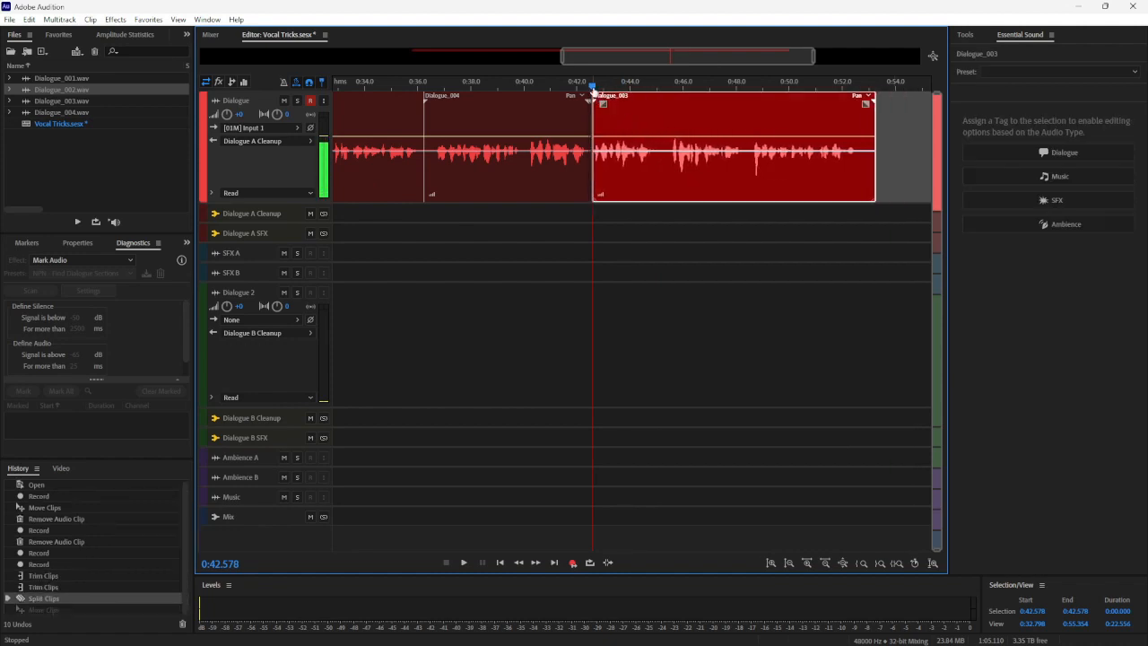
key(ctrl+z)
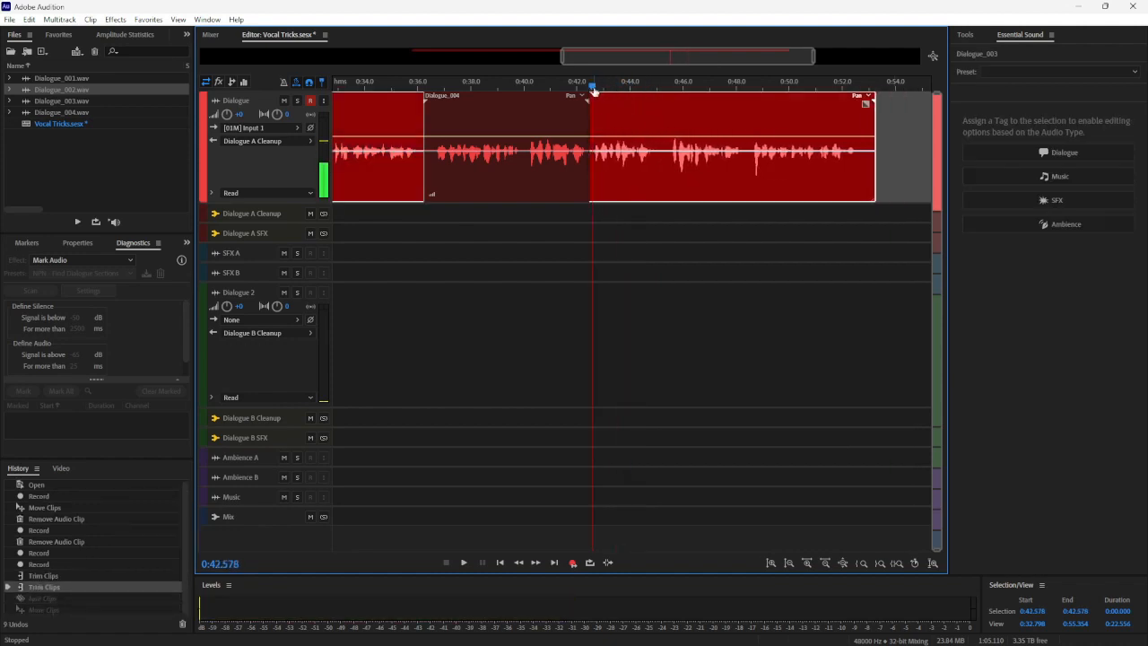
Split the Dialogue_003 clip at 0:45.169 and trim the portion before the split back to the end of the Dialogue_004 clip
drag(593, 88, 661, 100)
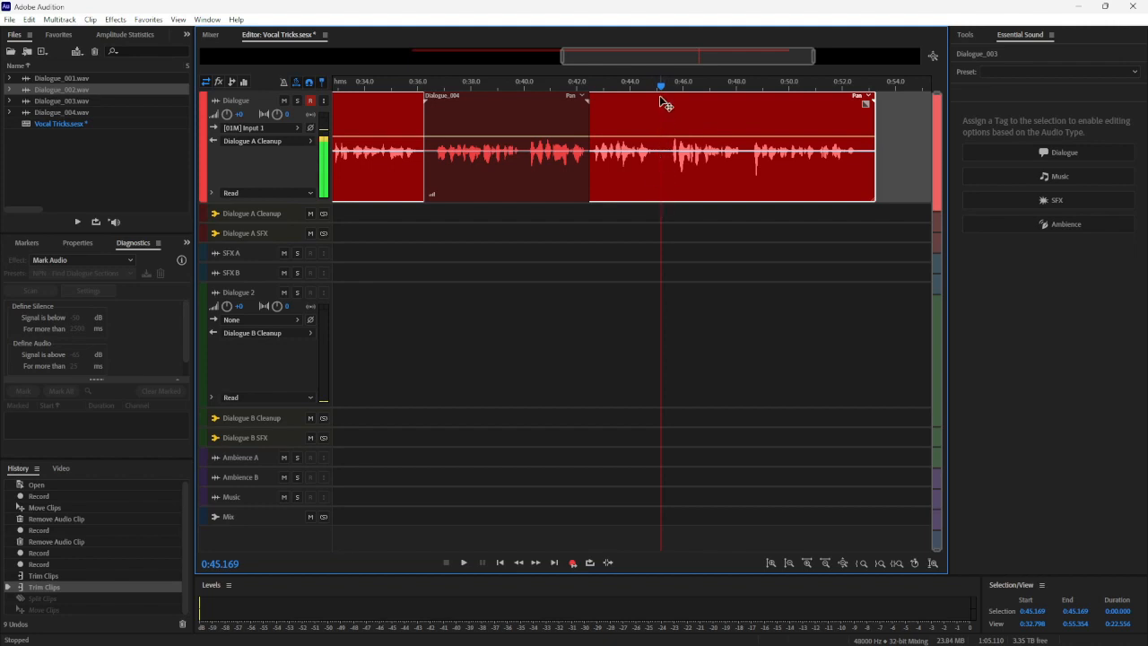
right_click(669, 120)
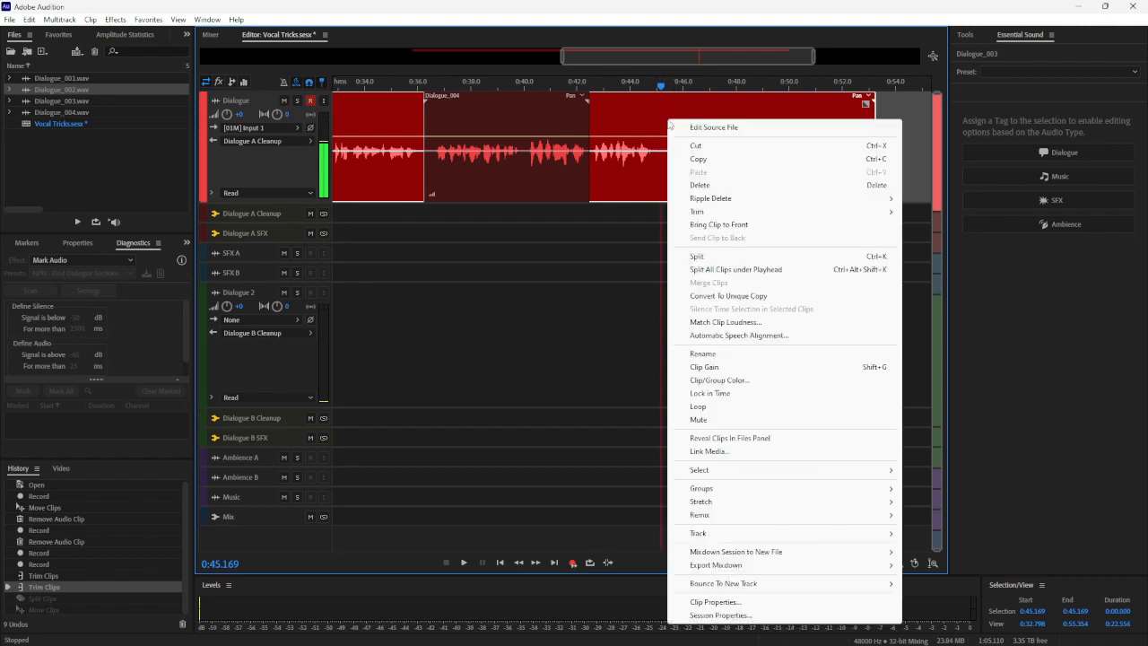
click(696, 257)
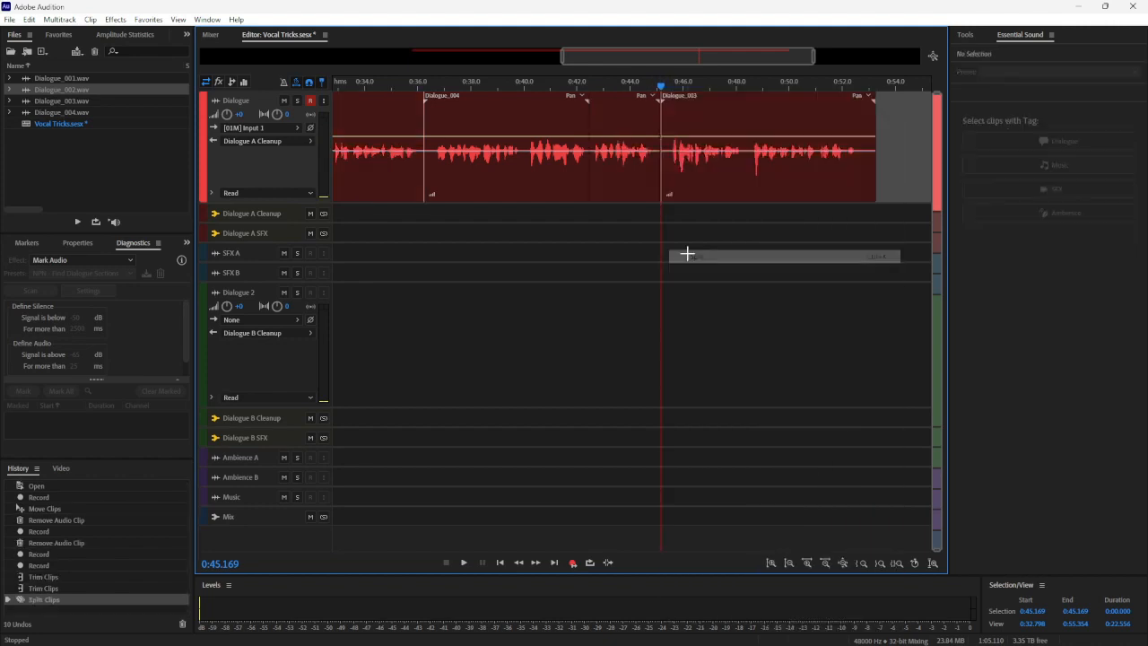
drag(658, 146, 589, 178)
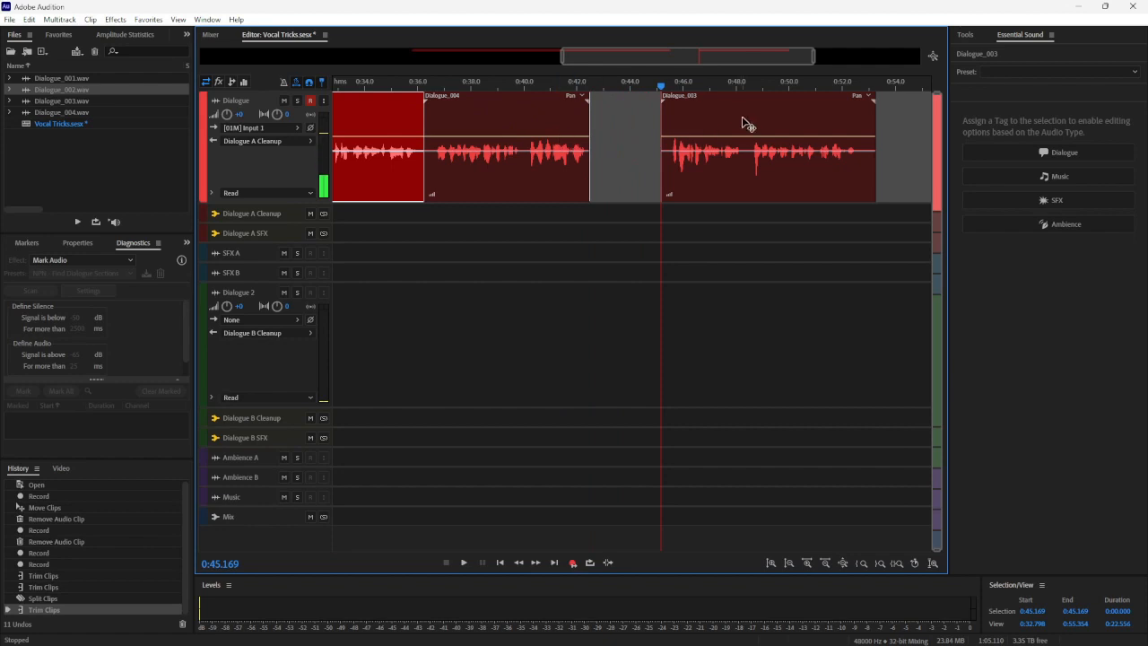
Move the end portion of Dialogue_003 against the end of Dialogue_004 and play across the join from about 0:40.0
drag(742, 122, 613, 155)
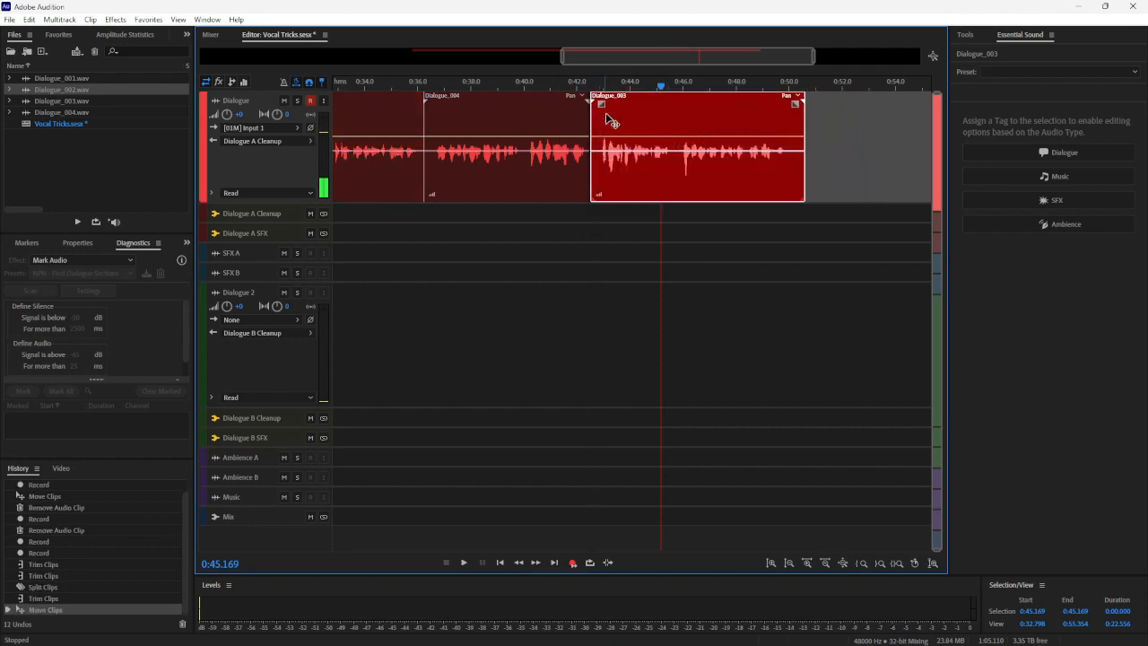
drag(659, 87, 526, 113)
key(space)
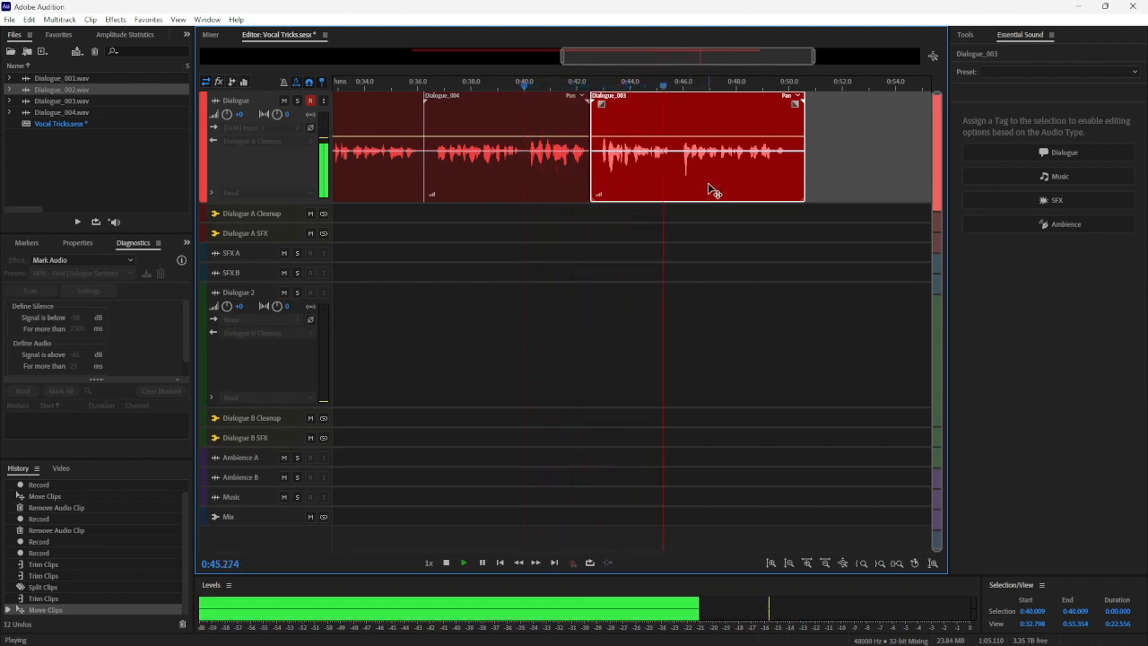
key(space)
Add short fades to both sides of the Dialogue_004/Dialogue_003 join and move the last Dialogue_003 clip earlier to start at about 0:42.4
scroll(580, 95, up, 6)
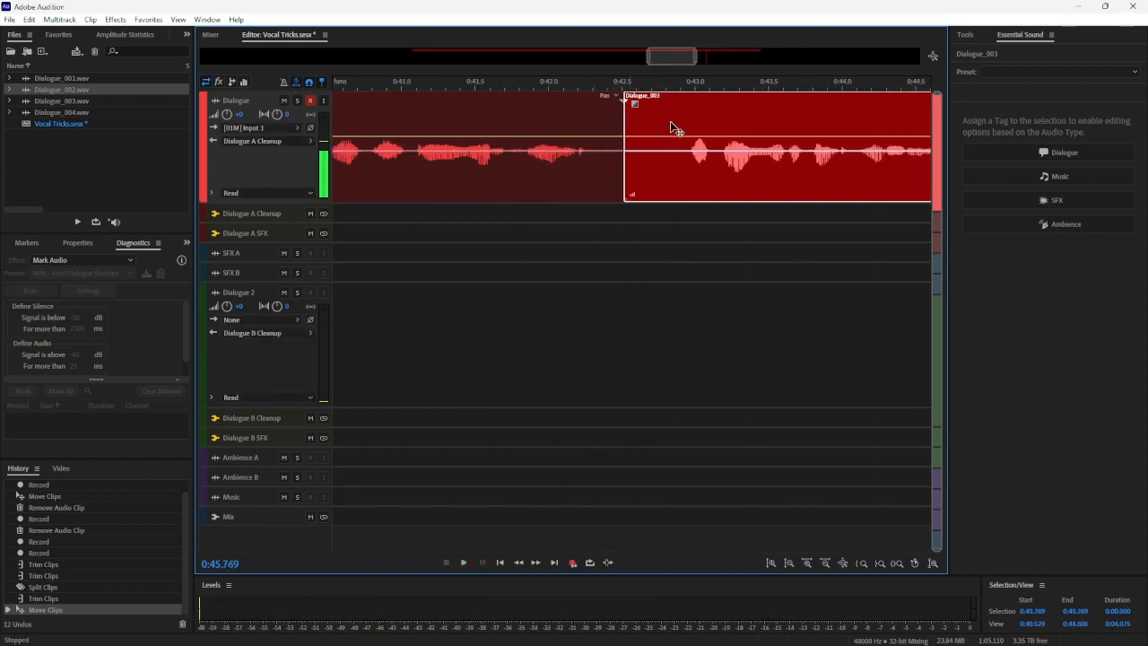
mouse_move(674, 128)
mouse_down()
mouse_move(647, 133)
mouse_move(691, 123)
mouse_up()
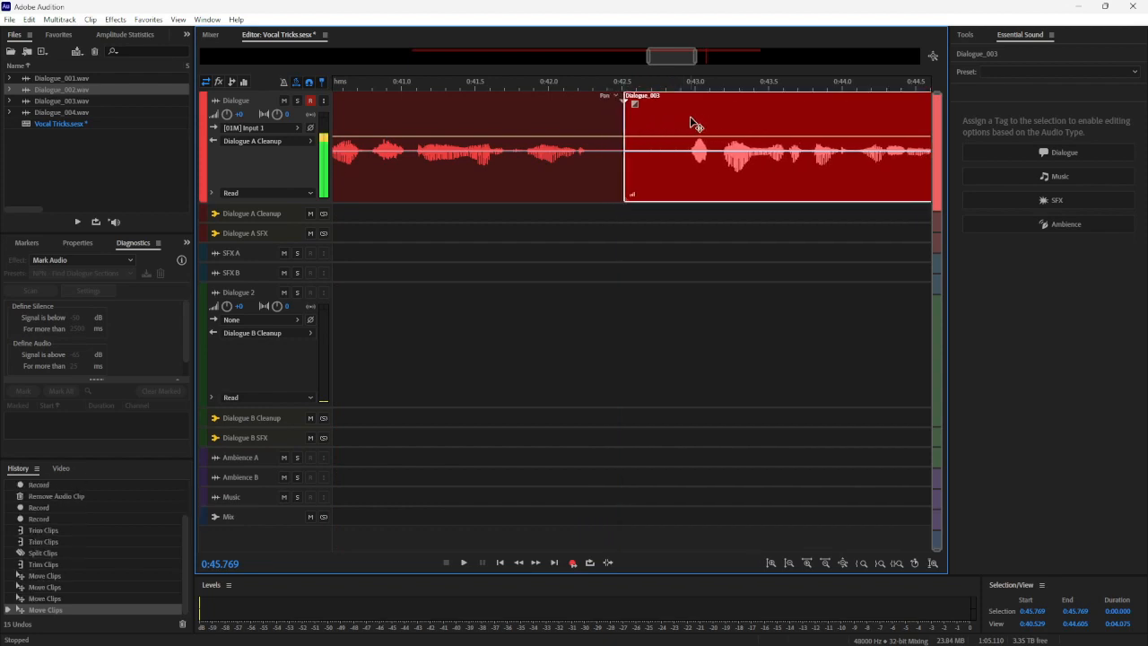
mouse_move(619, 97)
mouse_down()
mouse_move(569, 113)
mouse_move(640, 104)
mouse_move(661, 123)
mouse_up()
click(635, 105)
click(661, 123)
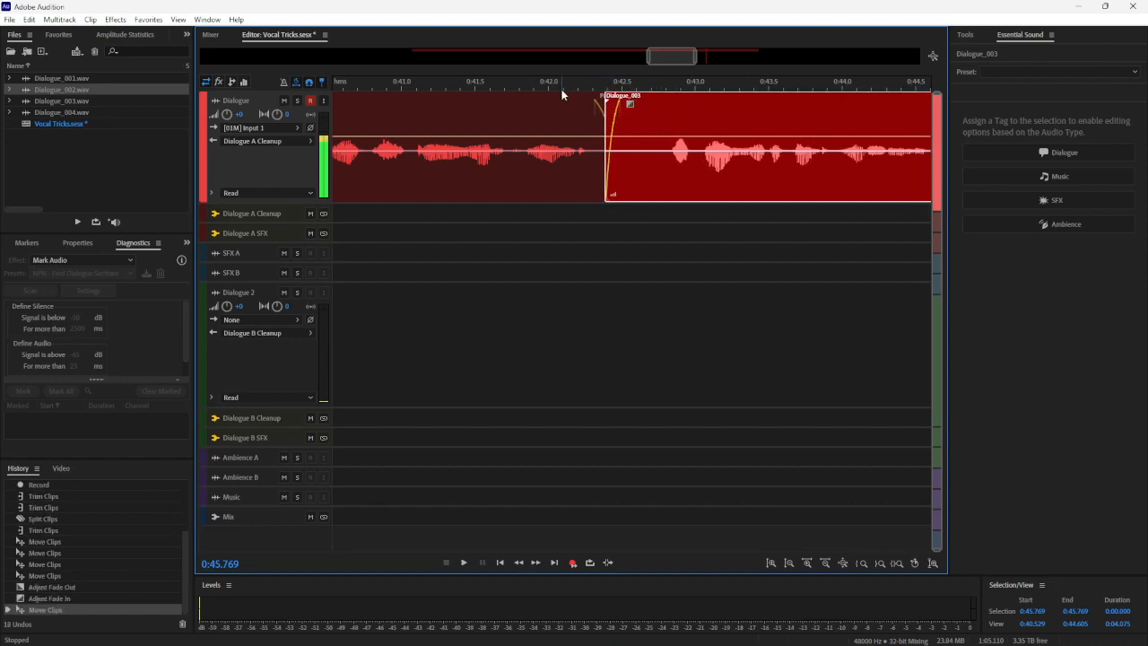
Play across the faded join between Dialogue_004 and the last Dialogue_003 clip from about 0:41.7 to 0:45.8
scroll(660, 60, down, 4)
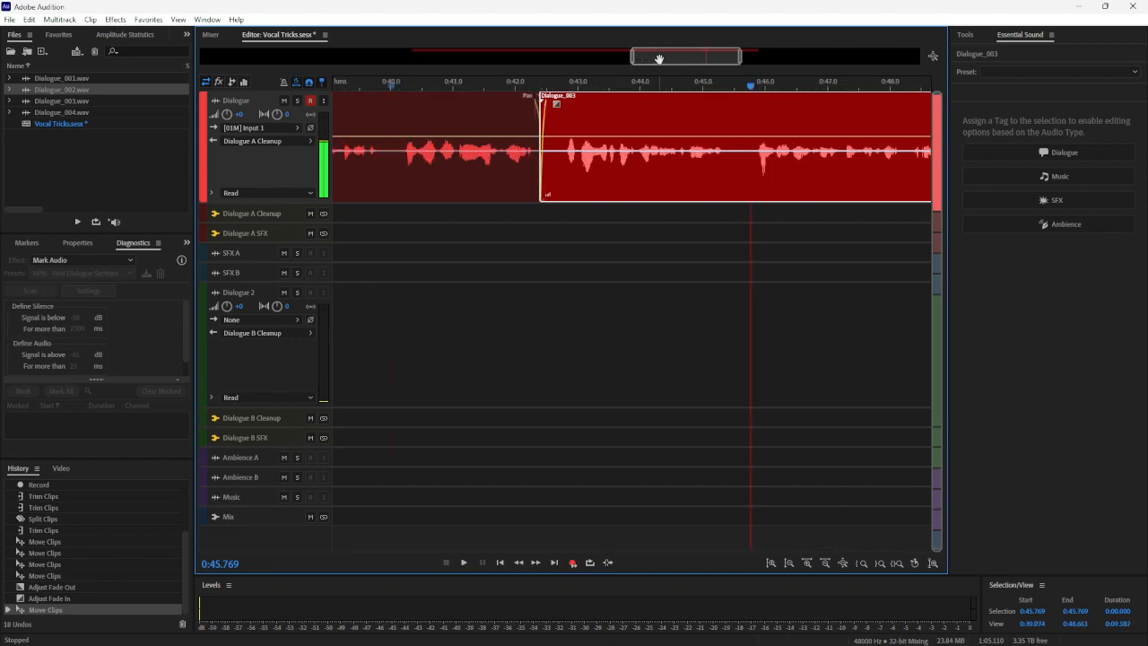
drag(658, 60, 642, 61)
key(space)
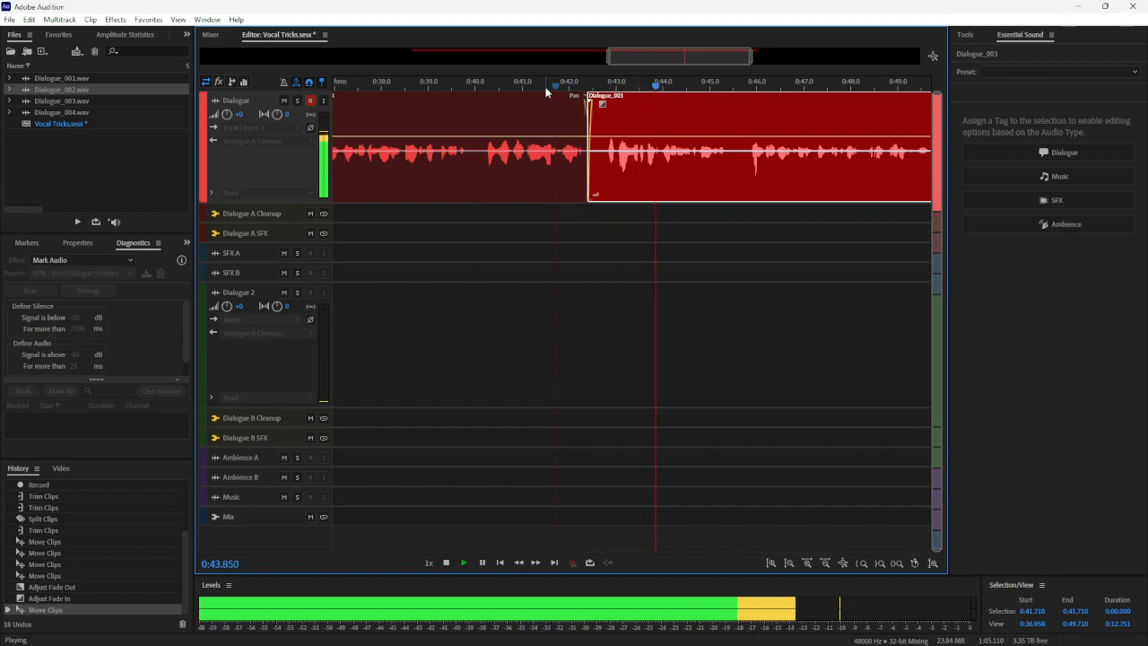
key(space)
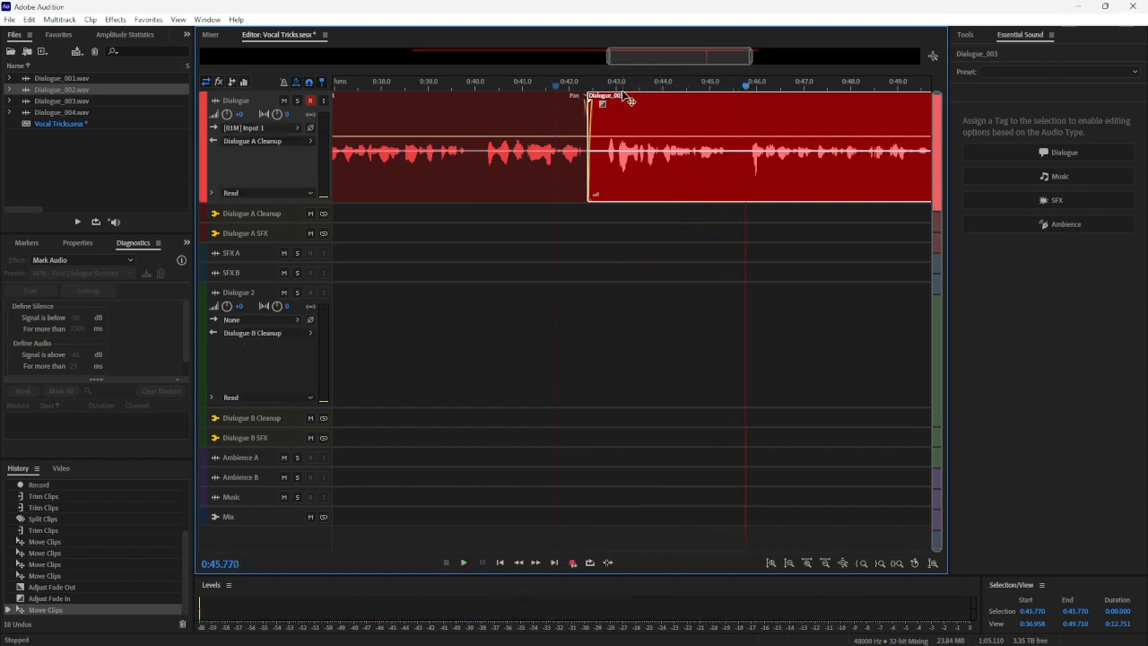
Trim the start of the last Dialogue_003 clip, move it back against Dialogue_004 and play across the join from about 0:41.3
drag(591, 135, 600, 120)
click(536, 85)
key(space)
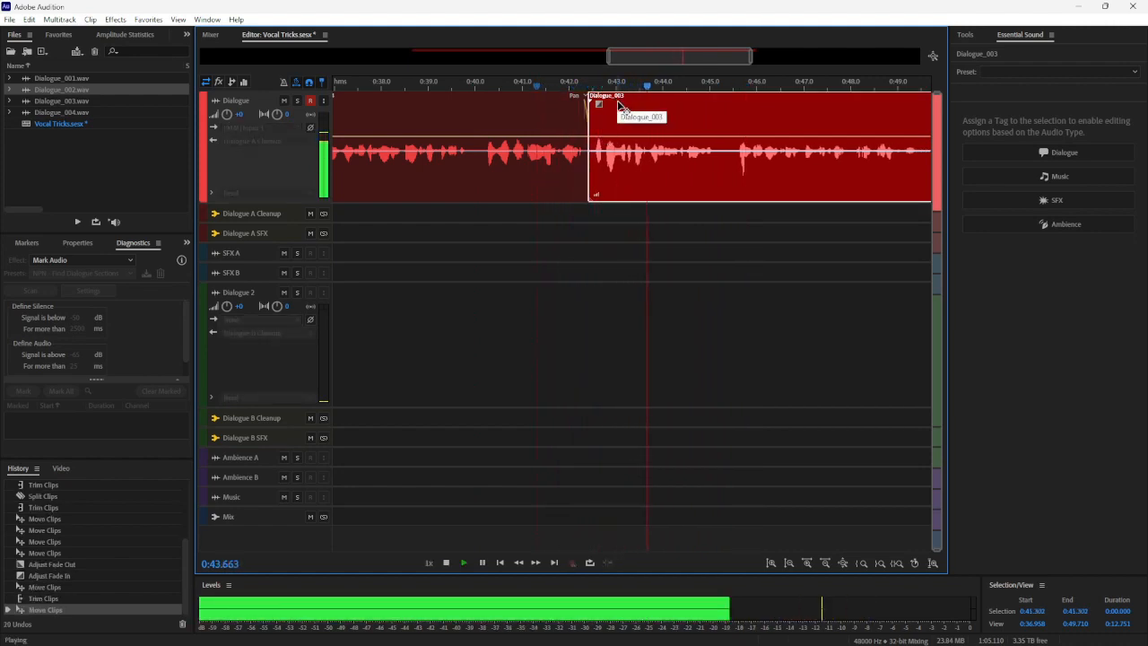
key(space)
Play back the whole edited Dialogue track from about 0:20.1 to 0:49.9
scroll(667, 56, down, 3)
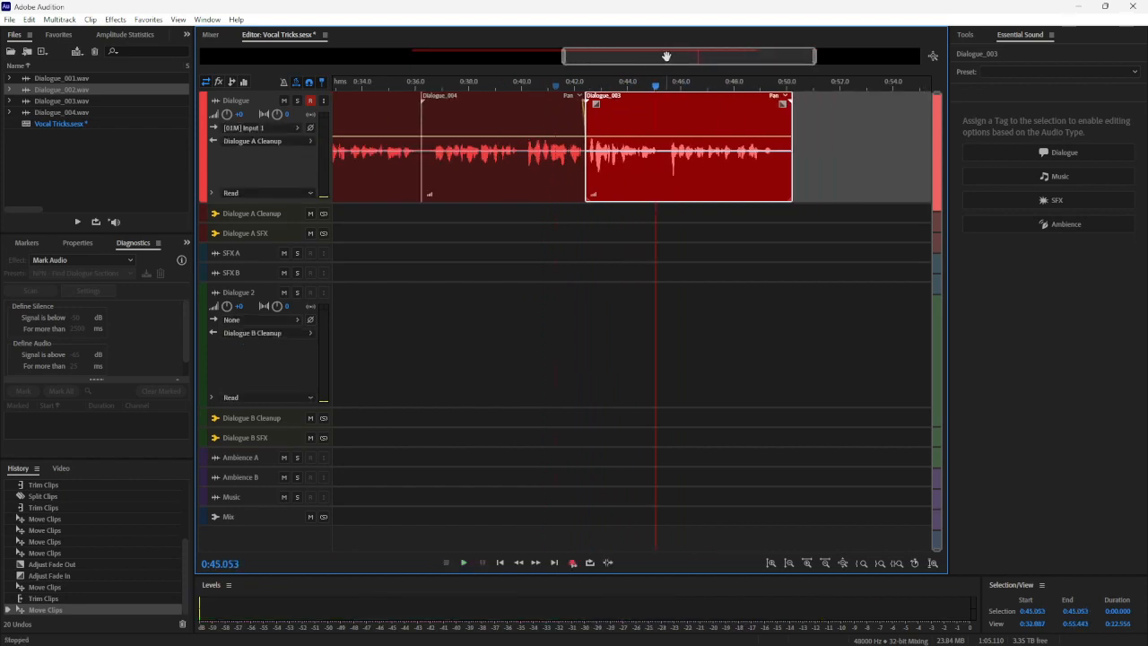
scroll(666, 56, down, 4)
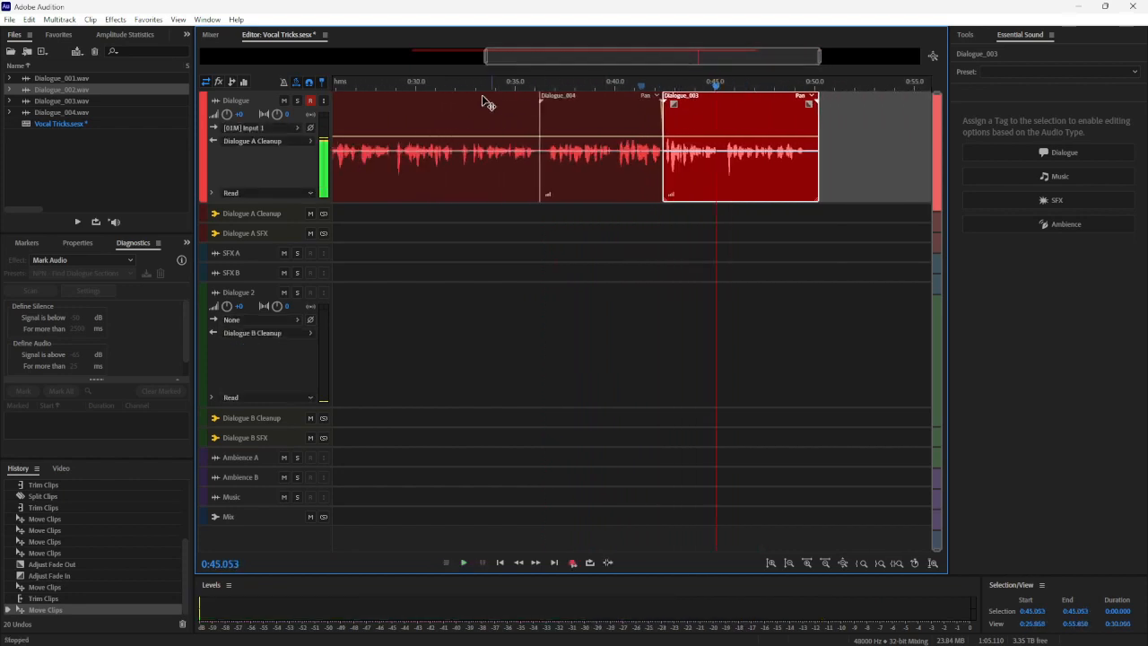
scroll(558, 69, down, 4)
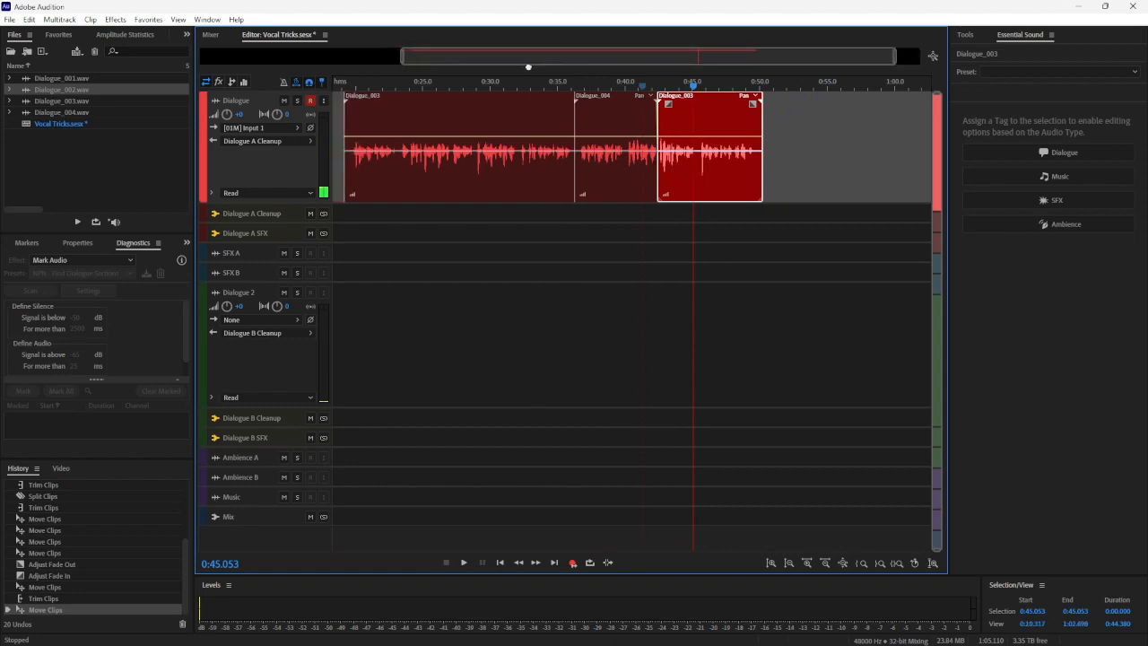
click(398, 87)
key(space)
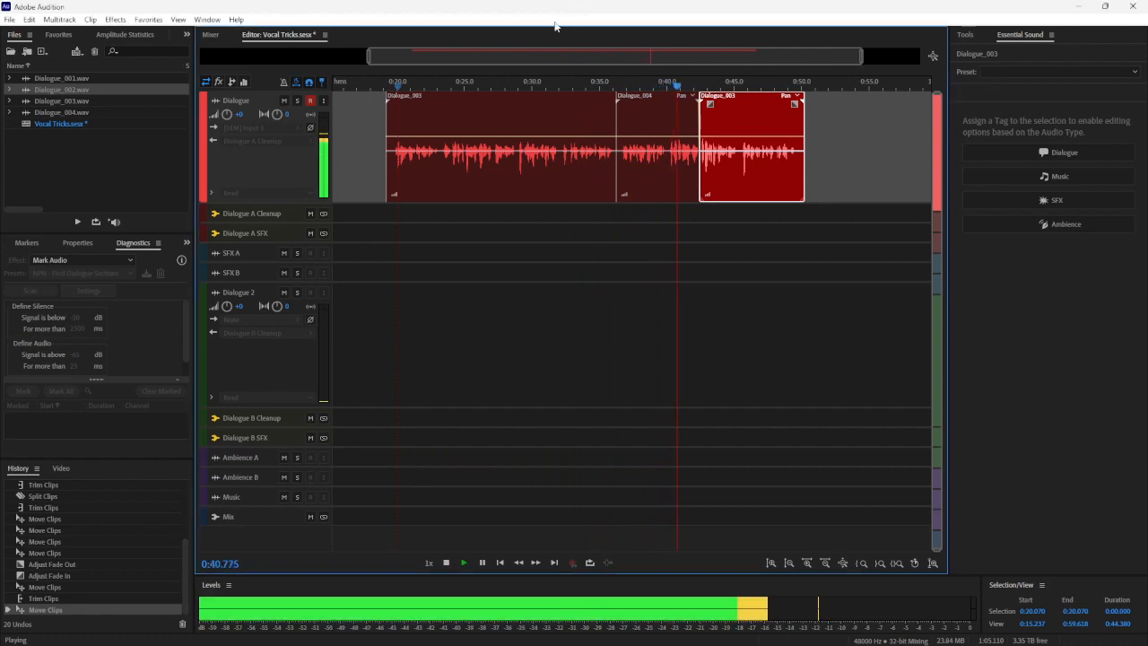
click(446, 562)
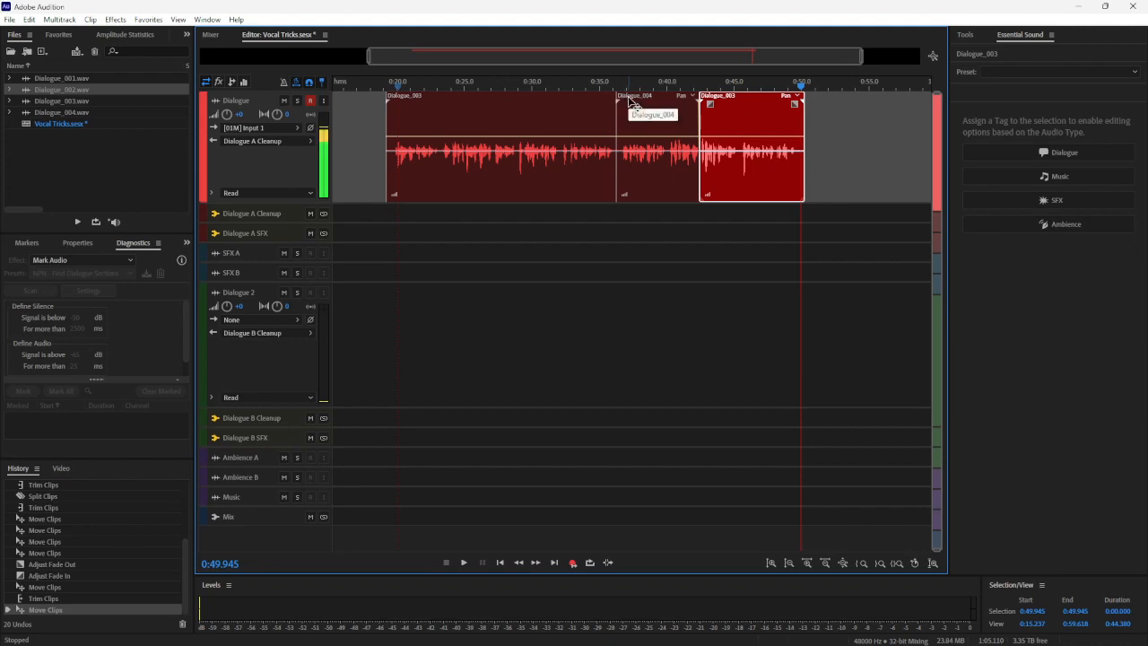
Play from about 0:33.0 to 0:39.7 across the start of the Dialogue_004 clip
click(597, 89)
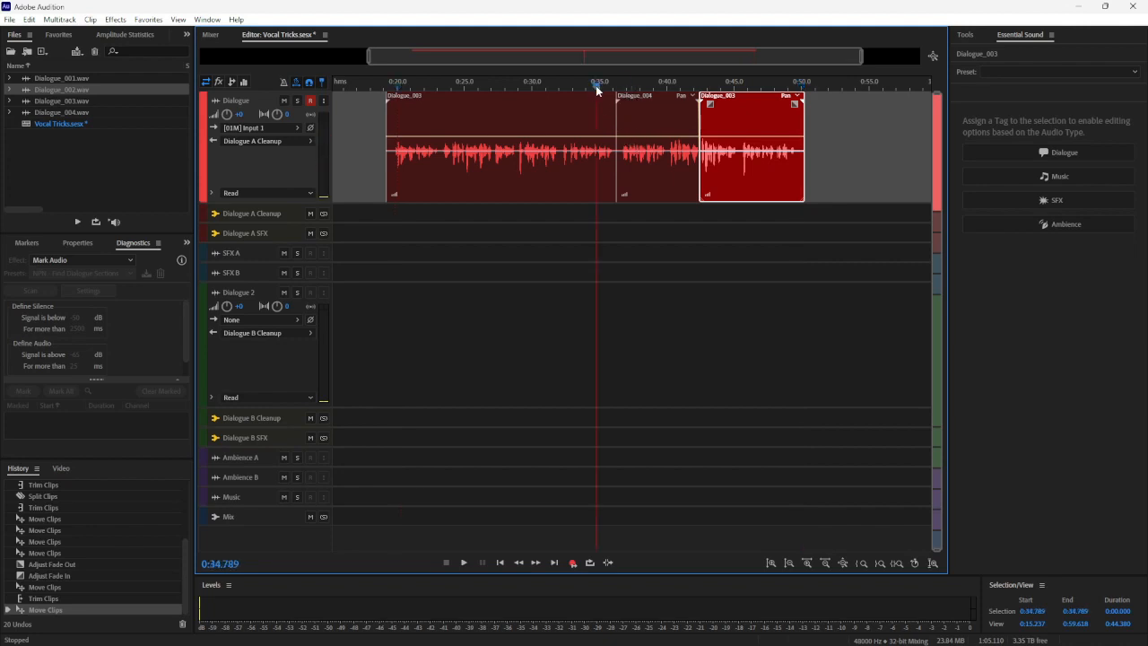
click(571, 93)
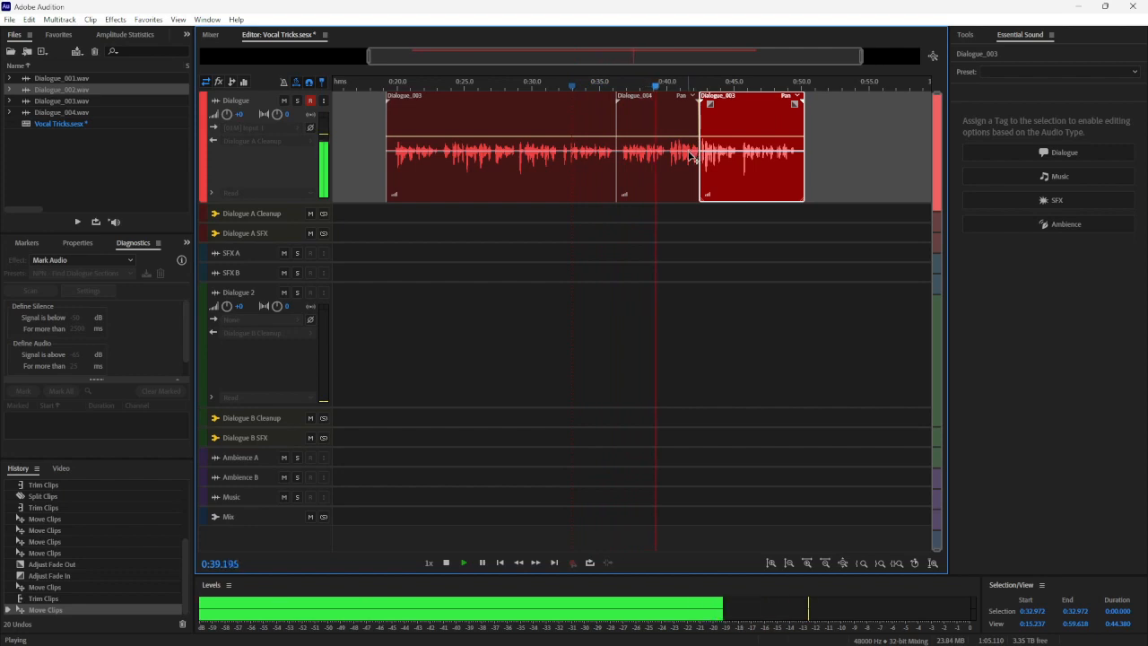
key(space)
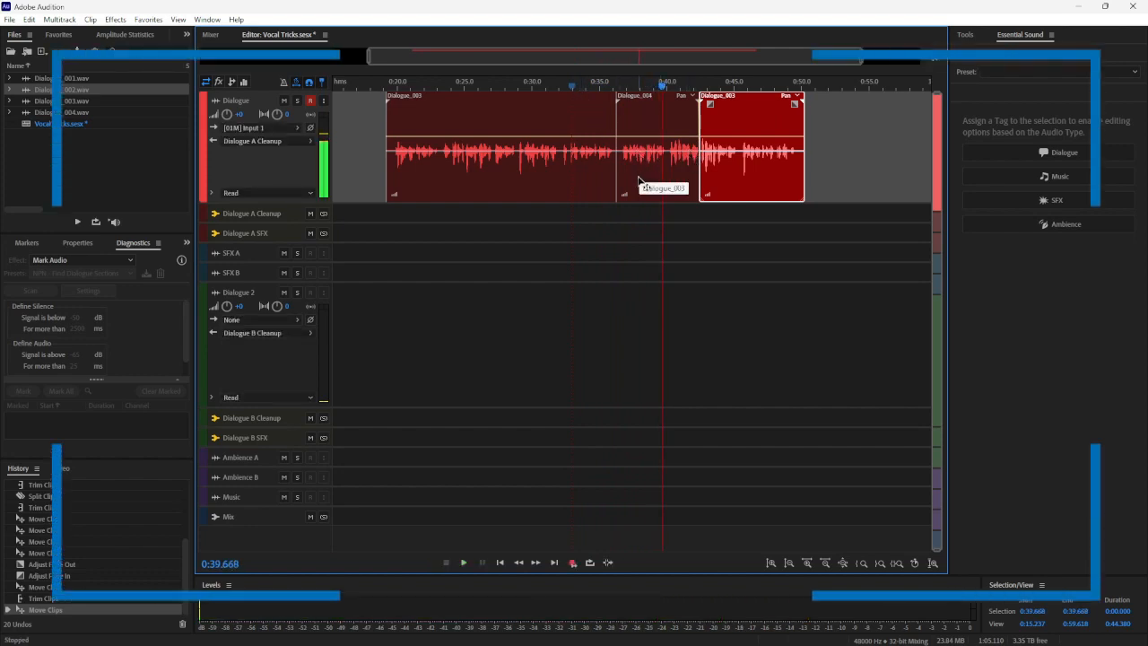
Split the first Dialogue_003 clip at 0:36.031 and move all following clips later so they start at about 0:43
click(609, 84)
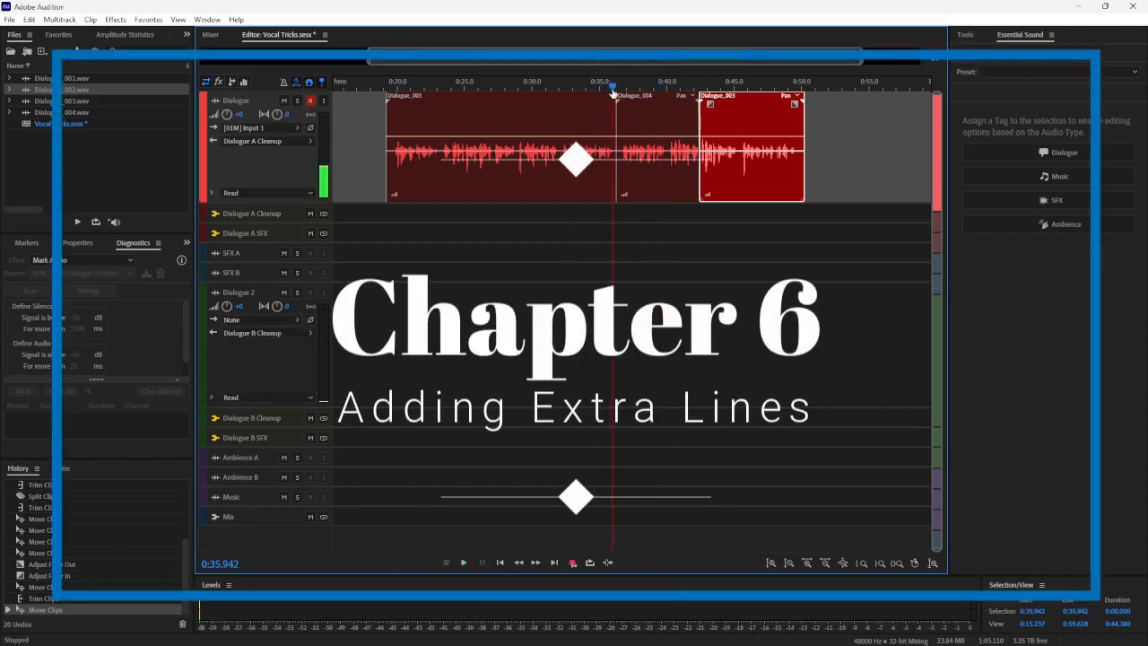
key(space)
right_click(610, 111)
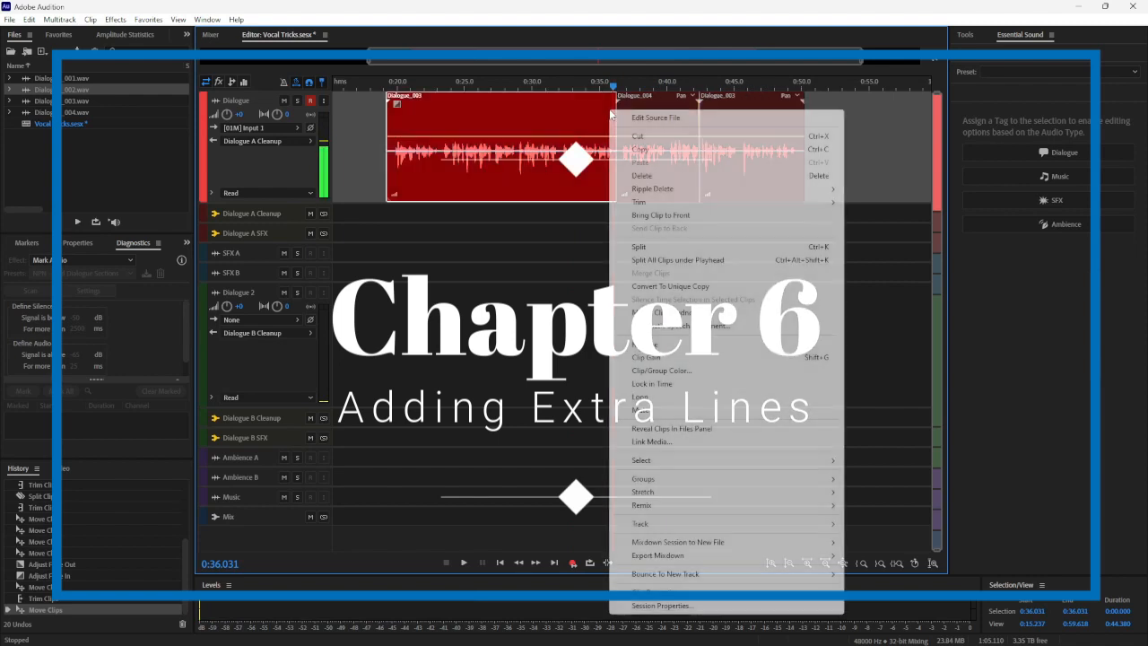
click(637, 247)
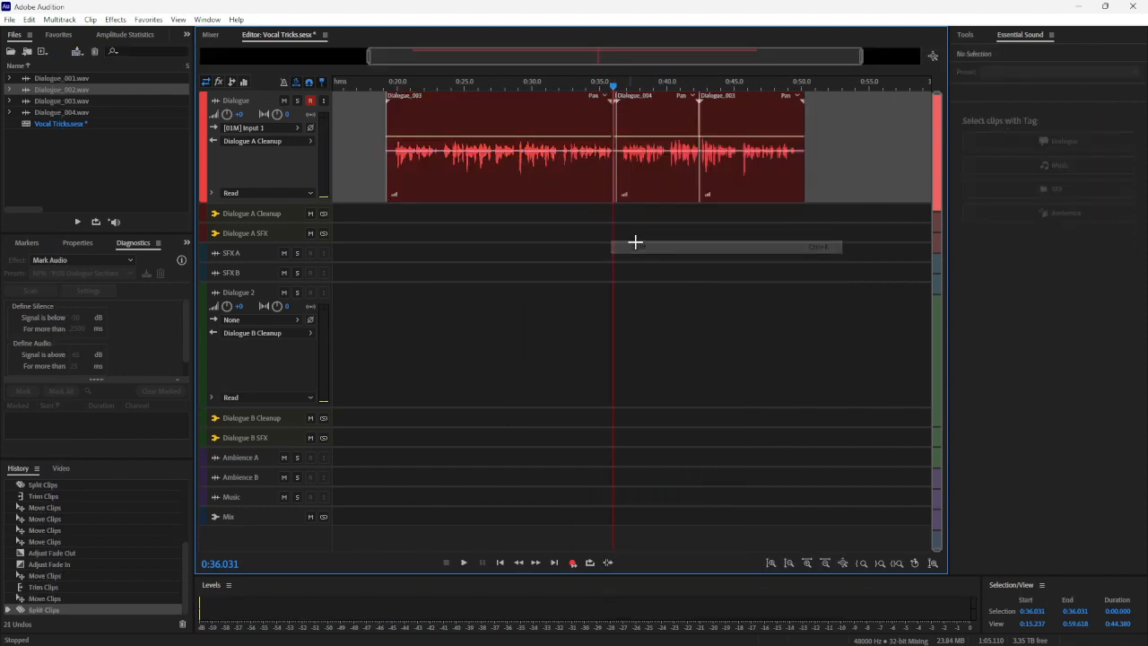
drag(773, 215, 760, 126)
Record an extra line in Punch and Roll Mode from 0:36.016, at the end of the first Dialogue_003 clip, to about 0:38.6
click(613, 91)
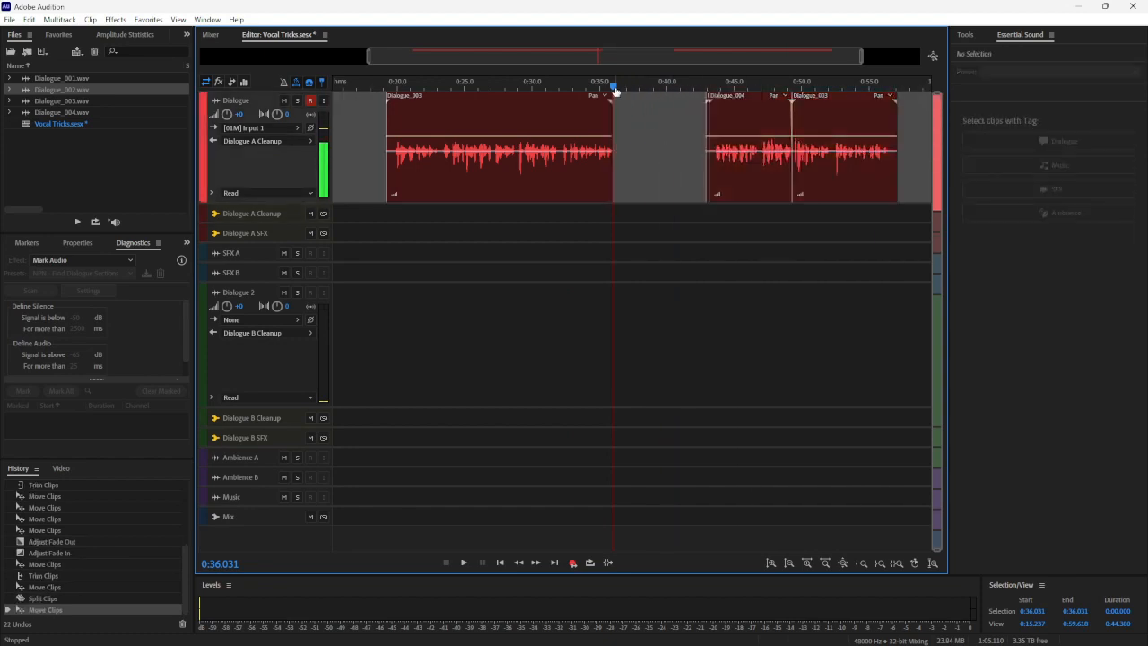
click(615, 90)
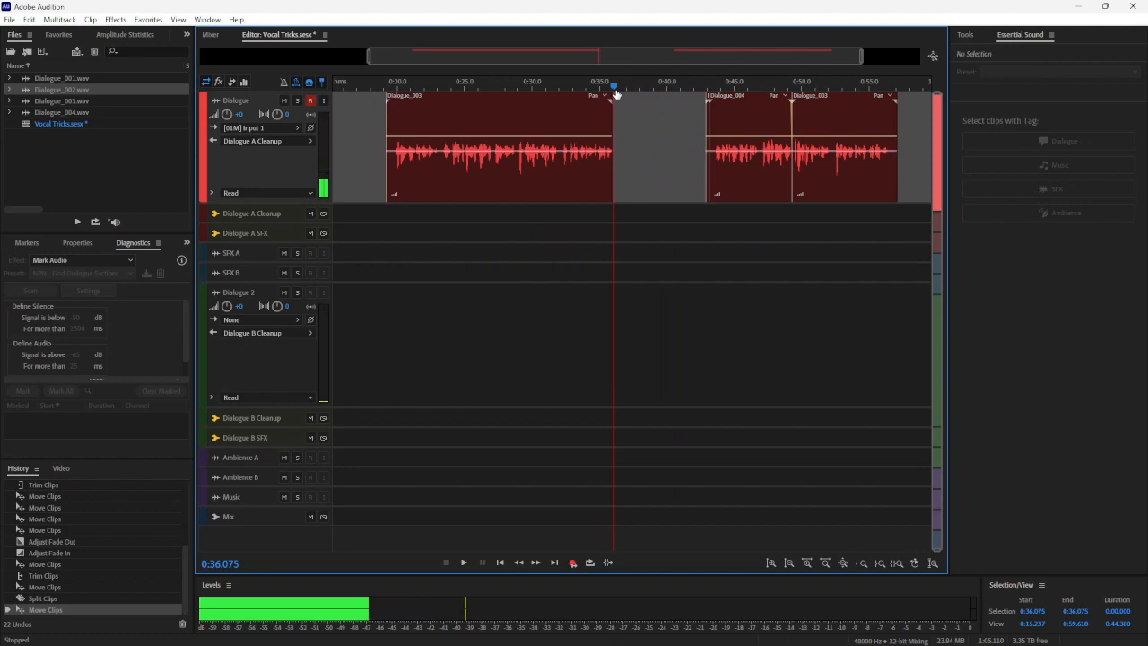
right_click(574, 567)
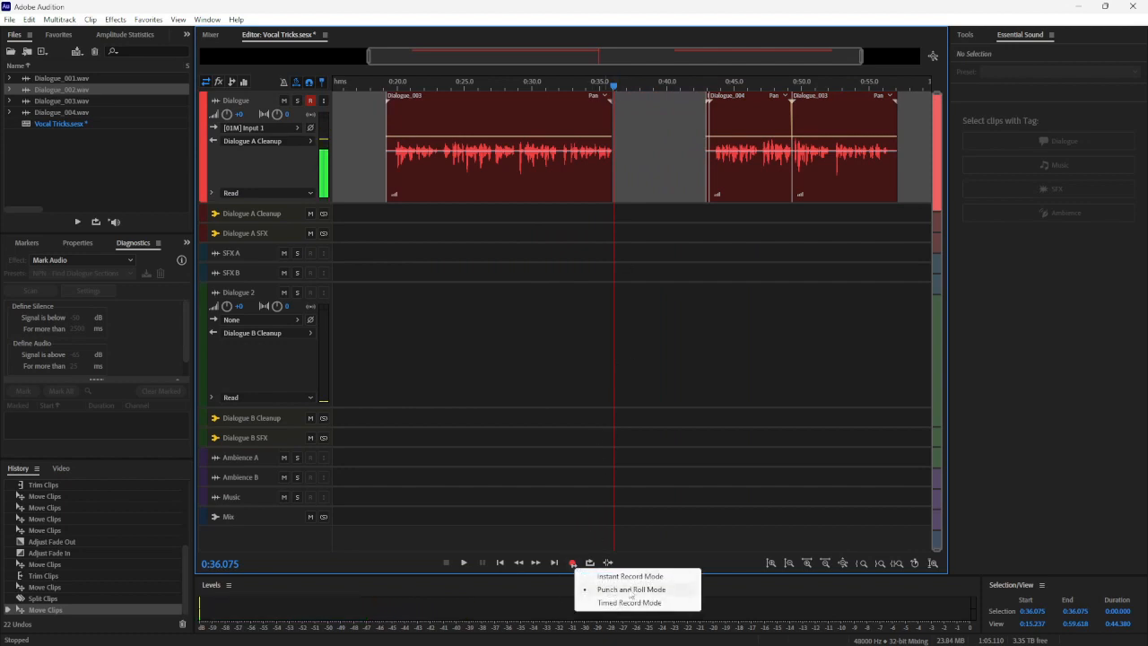
click(676, 558)
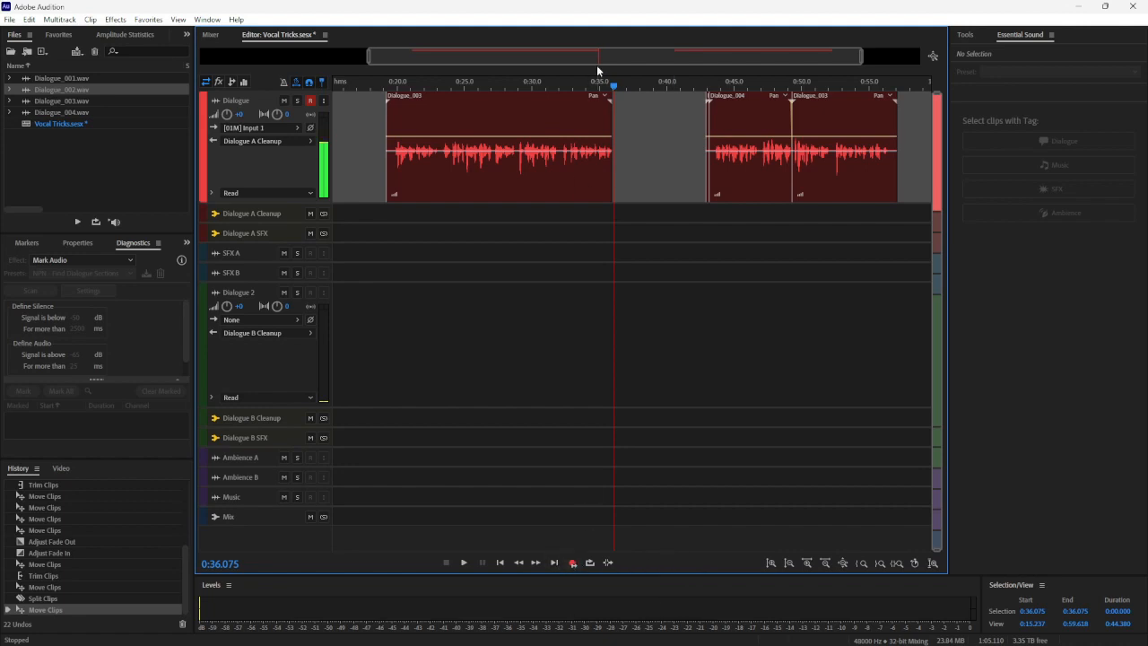
scroll(611, 90, up, 5)
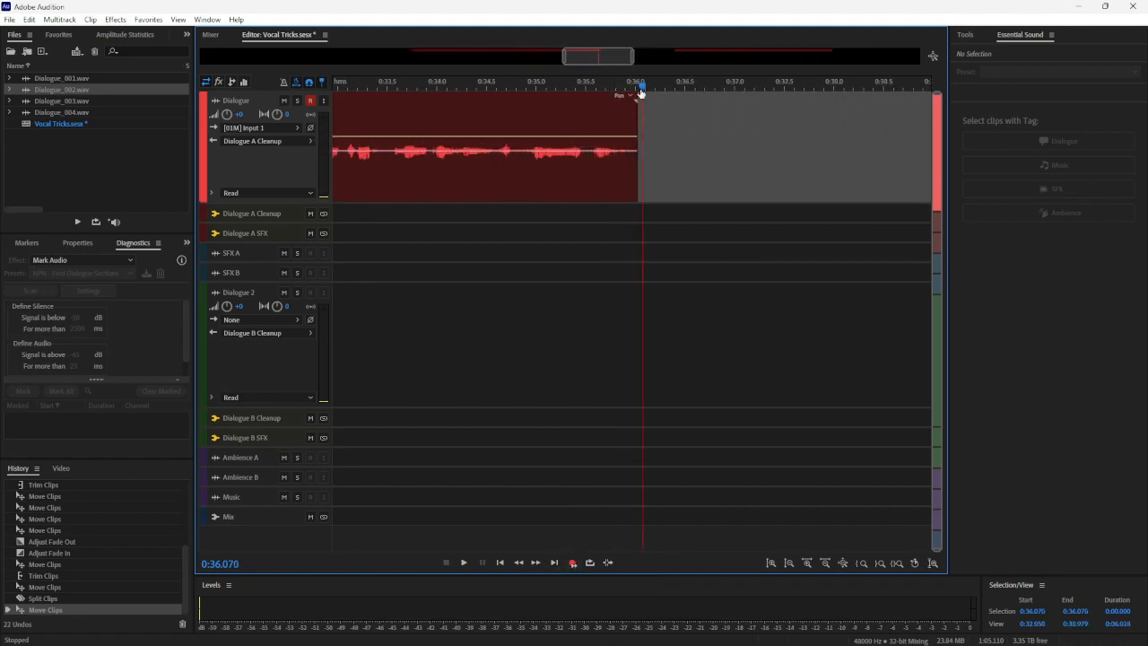
drag(640, 91, 636, 93)
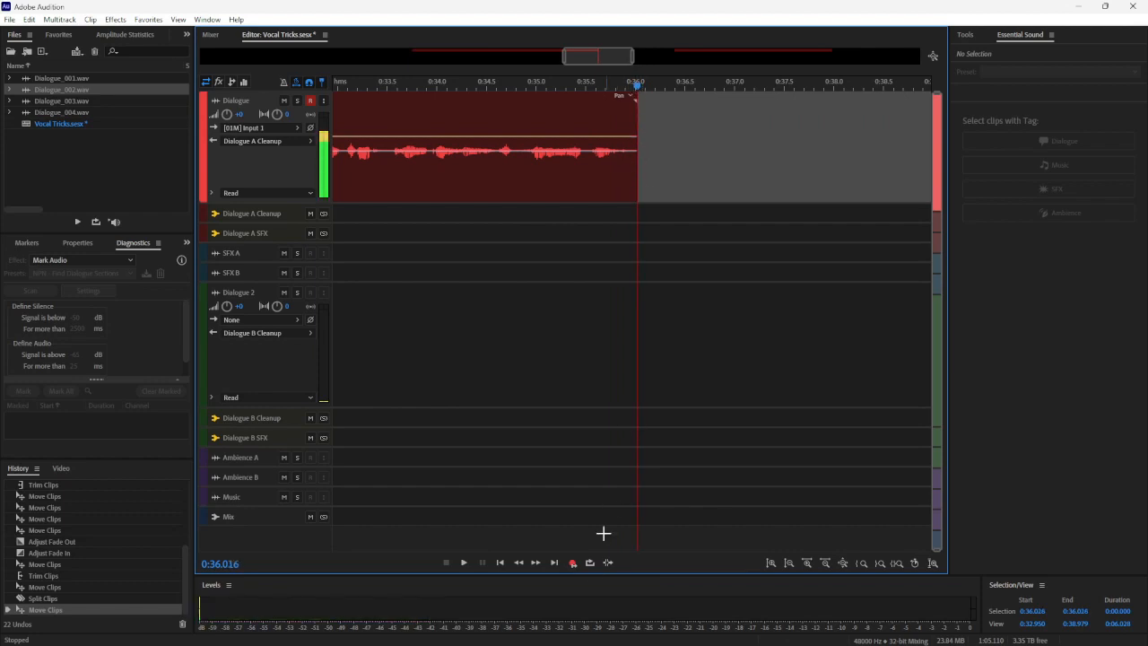
click(571, 565)
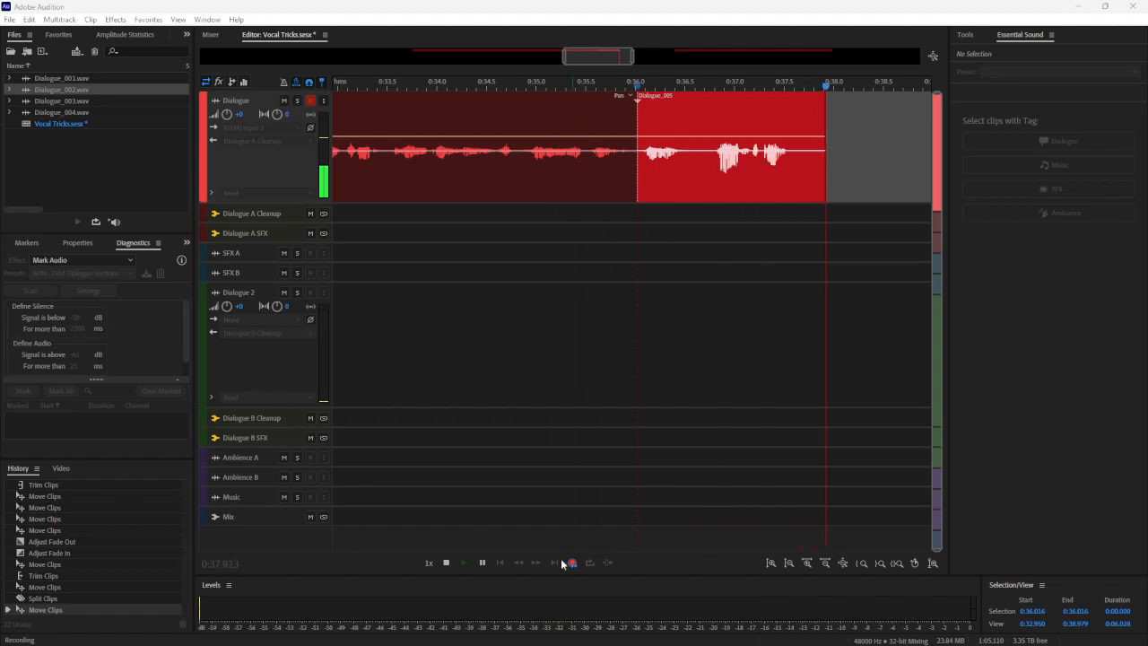
click(443, 565)
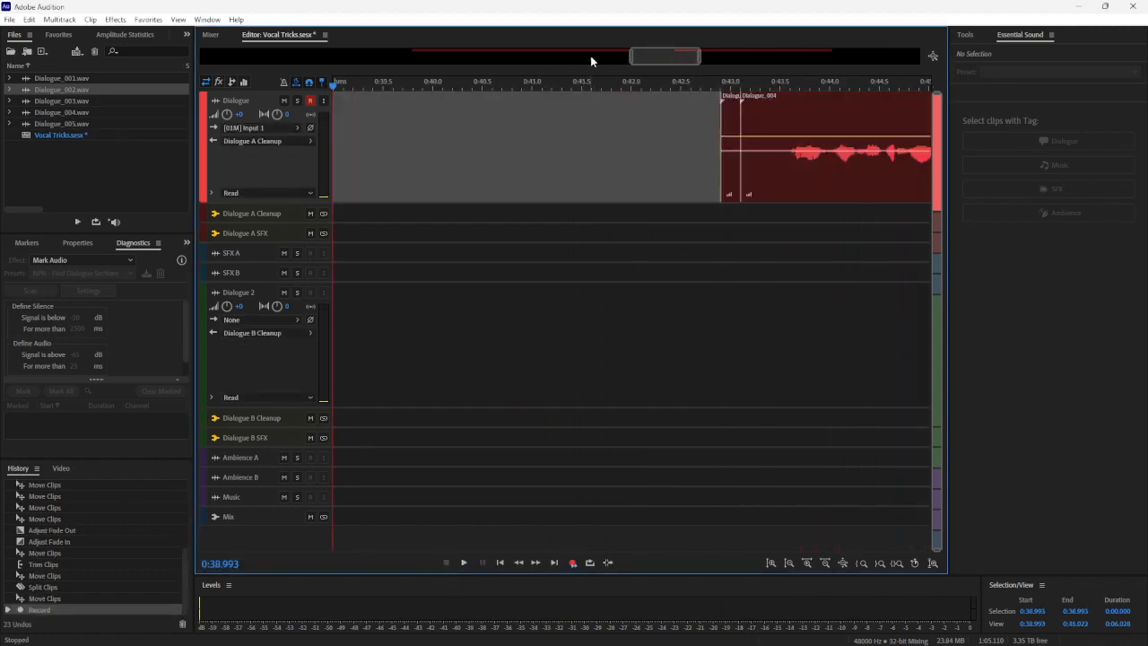
Play the lead-in and the newly recorded line from about 0:34.0 to 0:37.6, and select the new clip
scroll(667, 53, down, 2)
drag(664, 54, 606, 55)
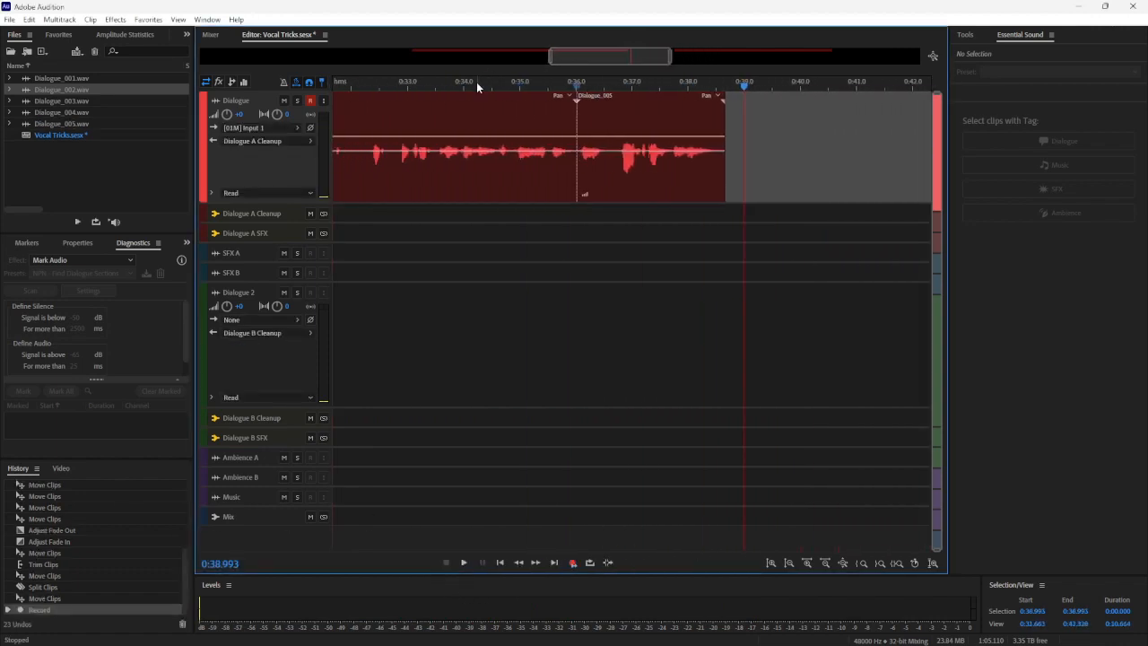
key(space)
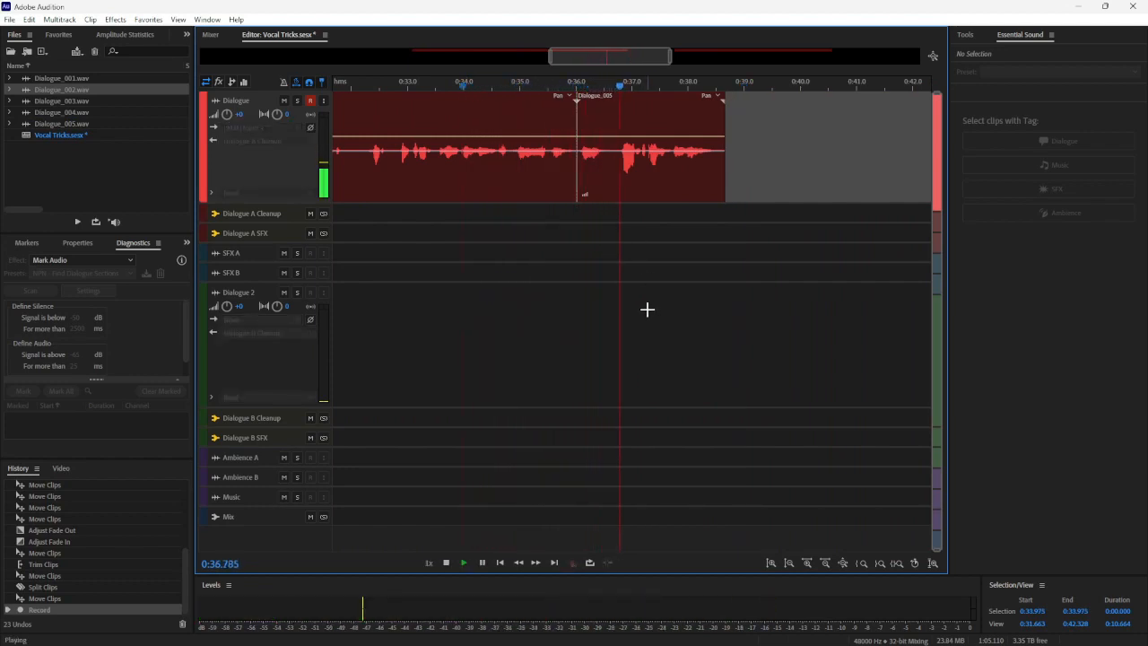
key(space)
click(583, 130)
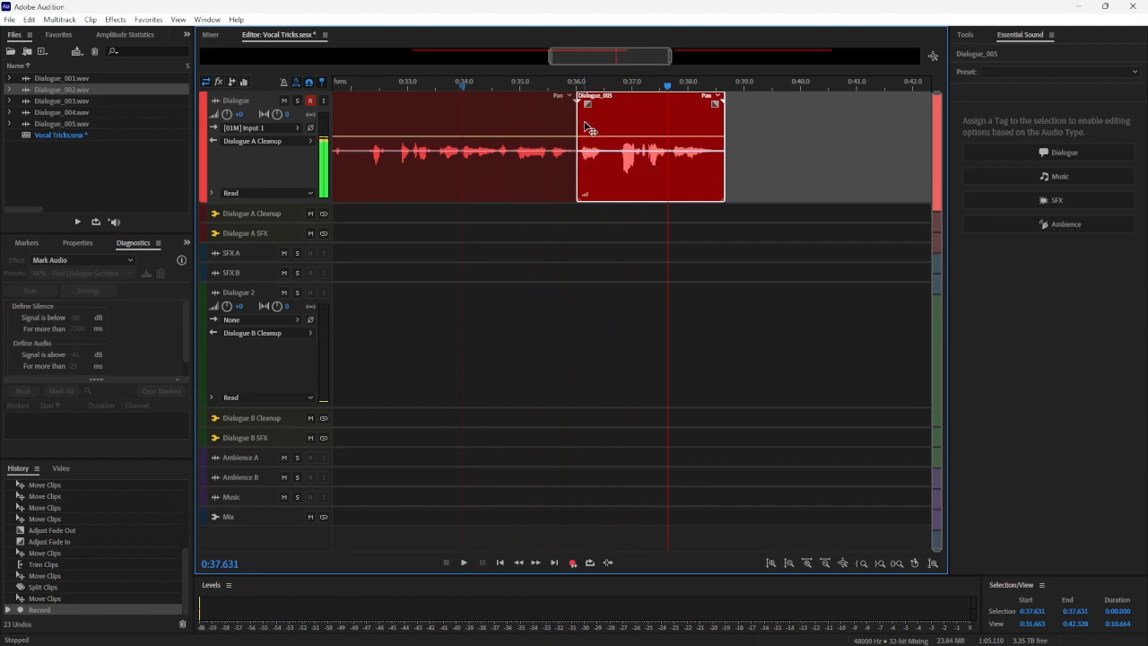
Undo the extra line's recording and re-record it in Punch and Roll Mode from 0:35.967 to about 0:38.0
key(ctrl+z)
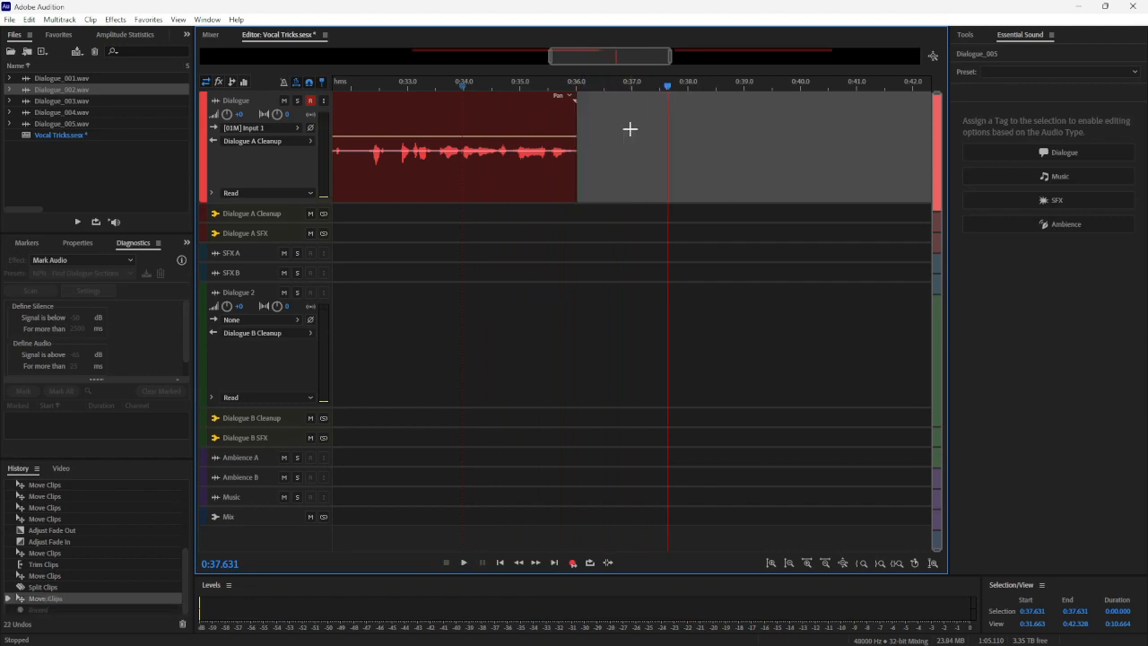
click(572, 92)
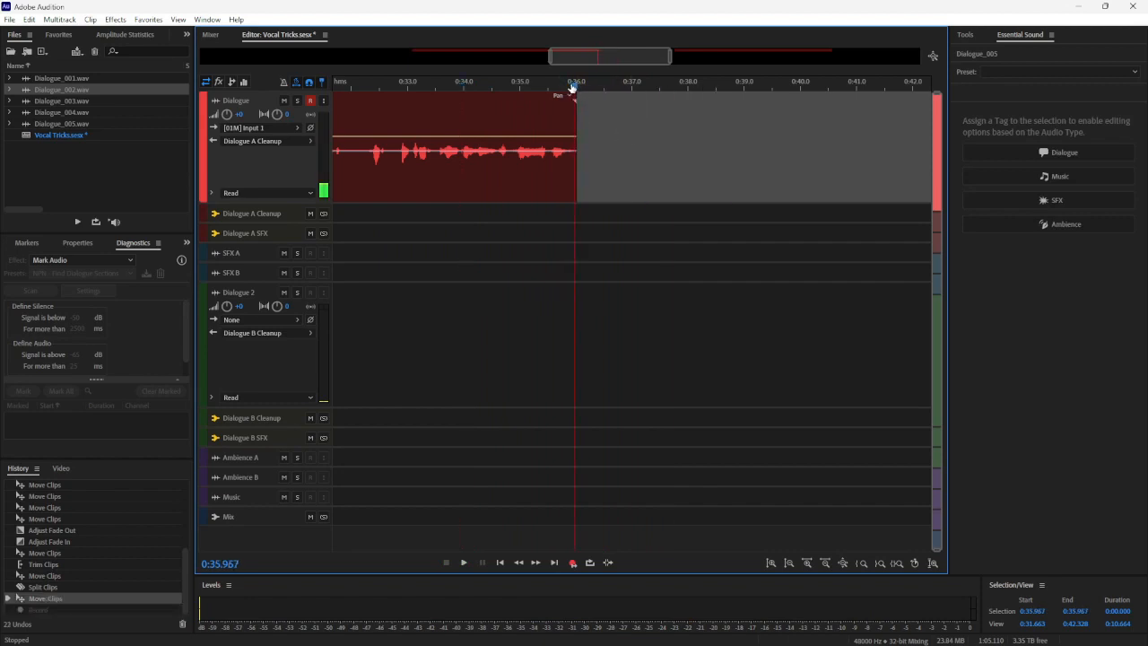
click(573, 563)
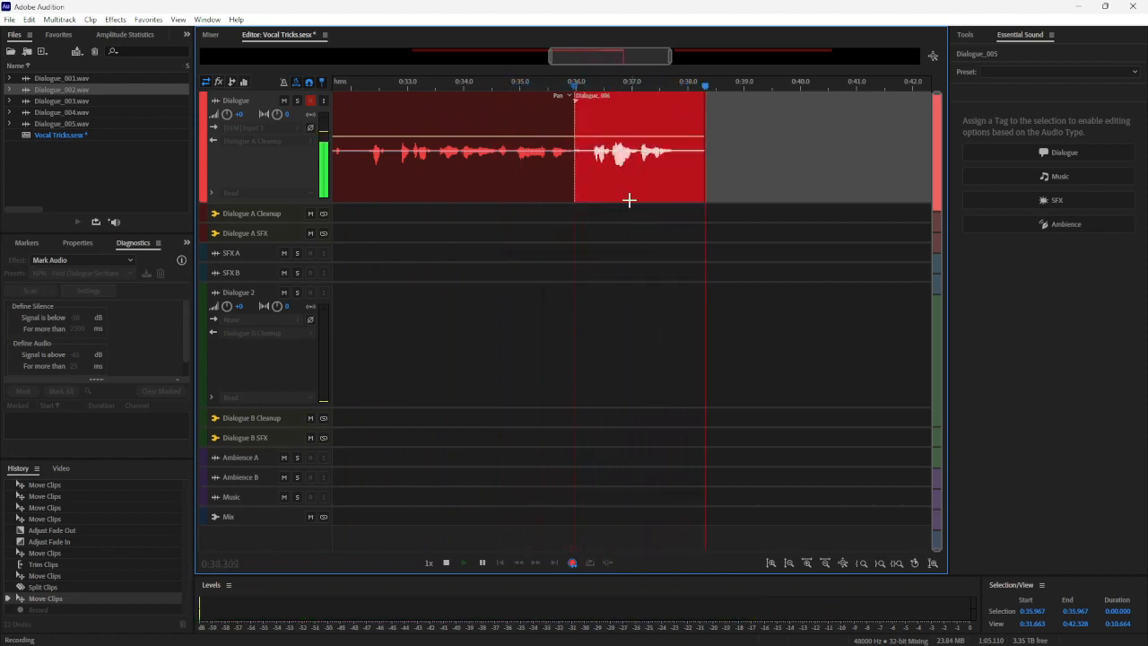
key(space)
Play from 0:34.646 to about 0:37.9 across the join into the re-recorded line
click(502, 84)
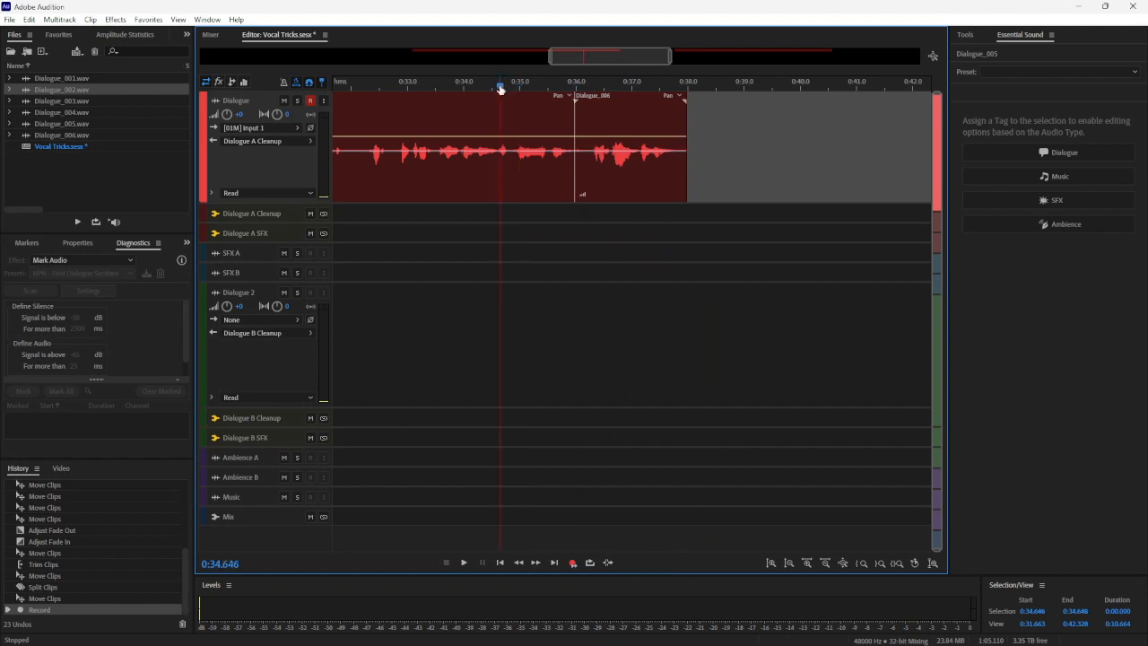
key(space)
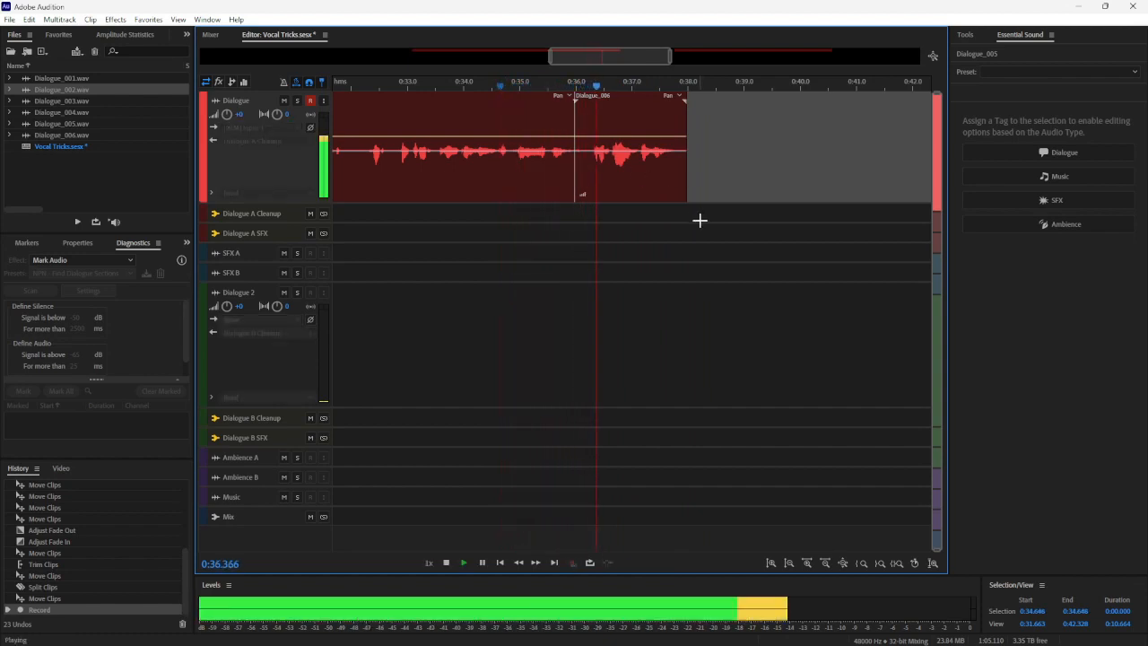
key(space)
Move all clips after the gap earlier so they start right at the end of the new Dialogue_006 clip, about 0:38.0
scroll(577, 90, up, 4)
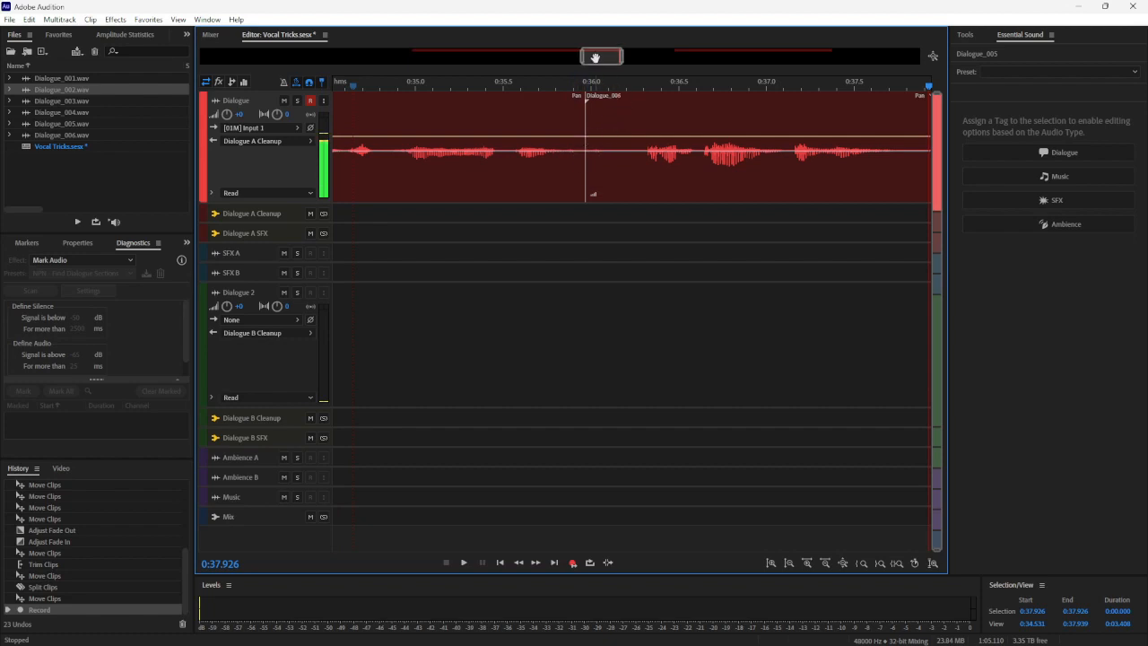
scroll(596, 57, down, 8)
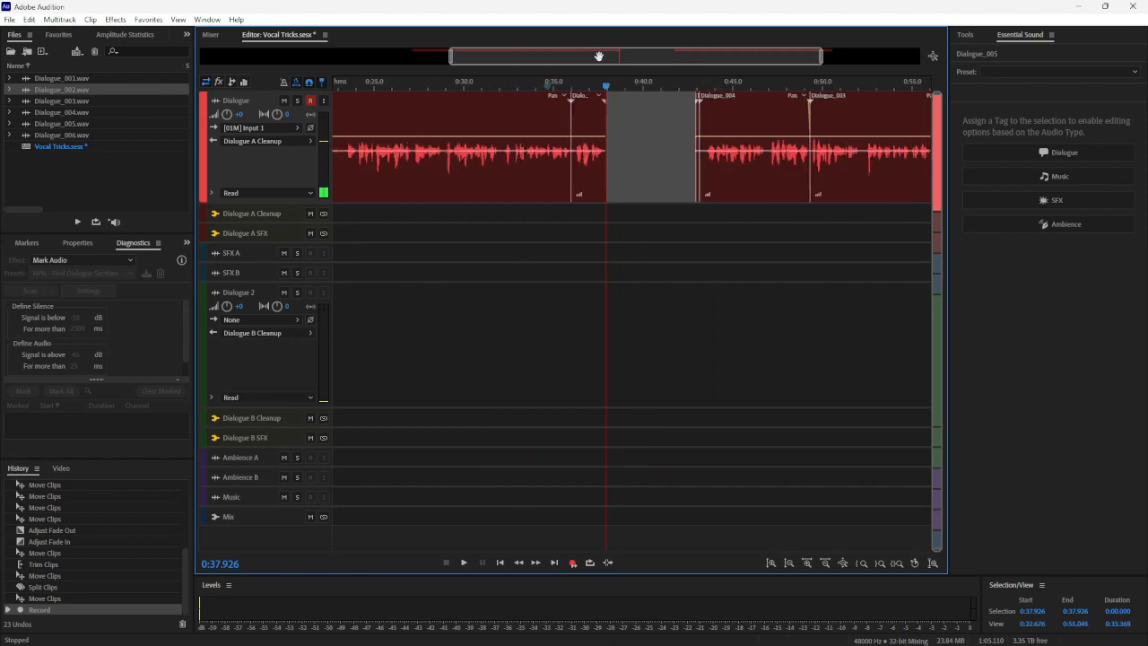
drag(725, 270, 769, 117)
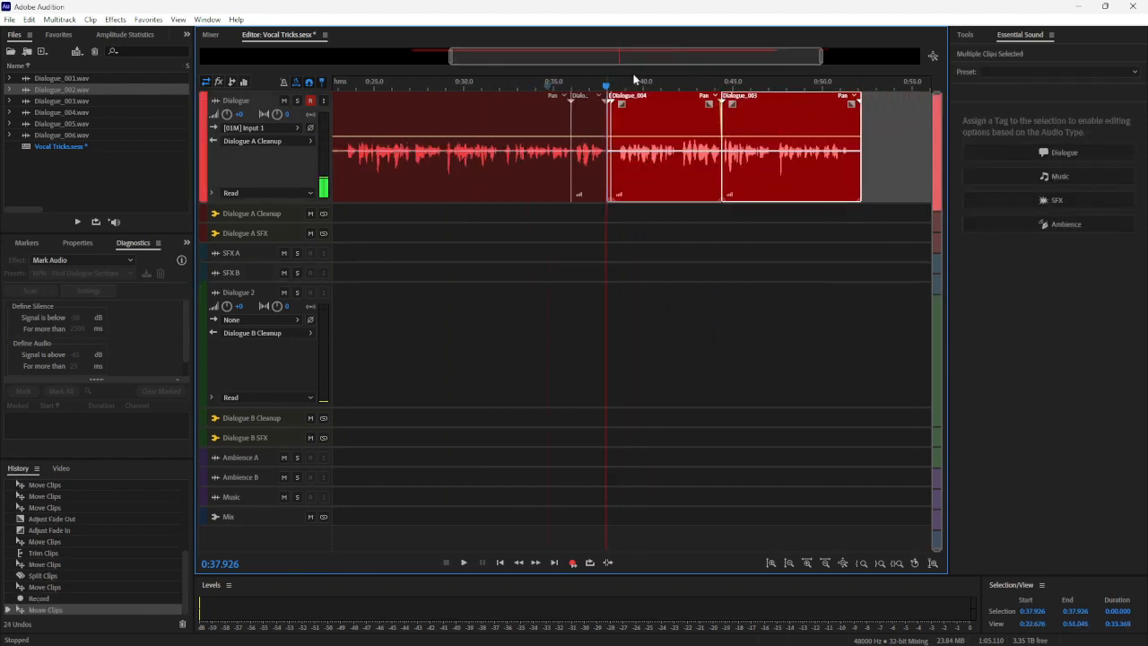
Play from 0:33.376 to about 0:51.6 through the inserted line and the clips following it
click(524, 84)
key(space)
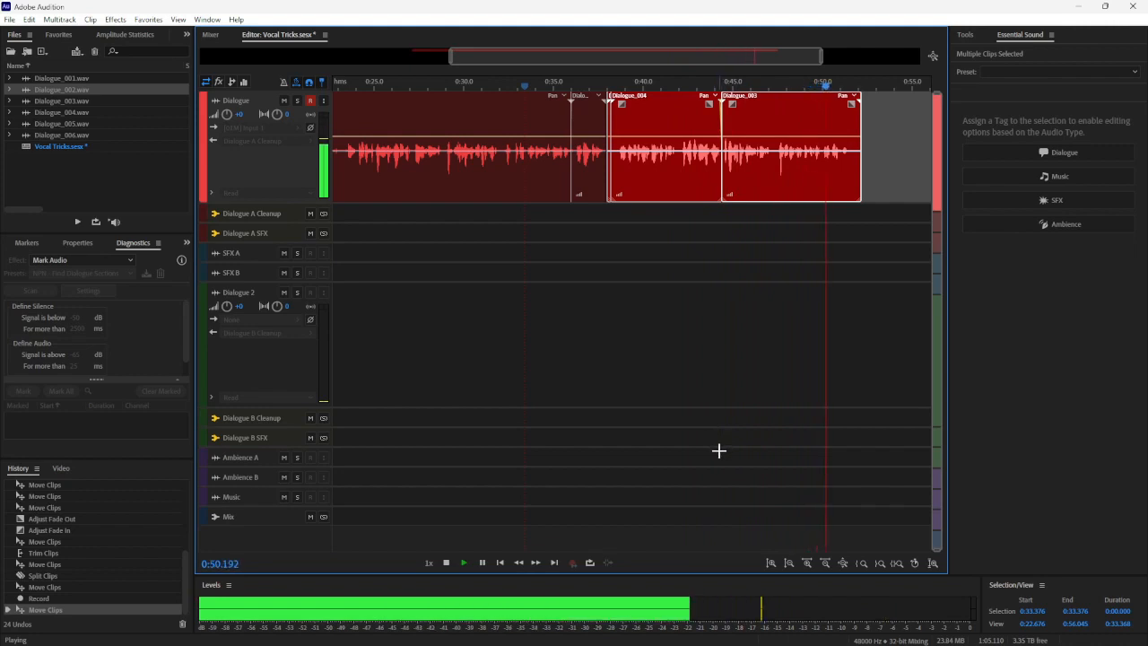
key(space)
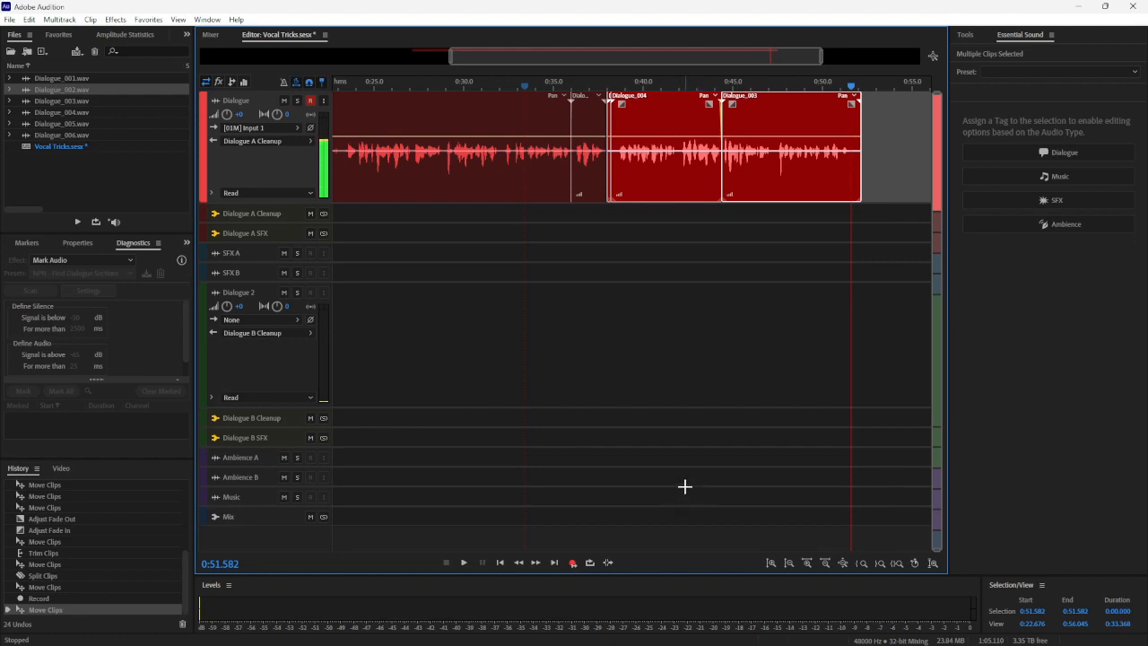
Place the playhead at 0:55.109 beyond the last clip, deselect all clips, and switch recording to Instant Record Mode
drag(646, 52, 746, 54)
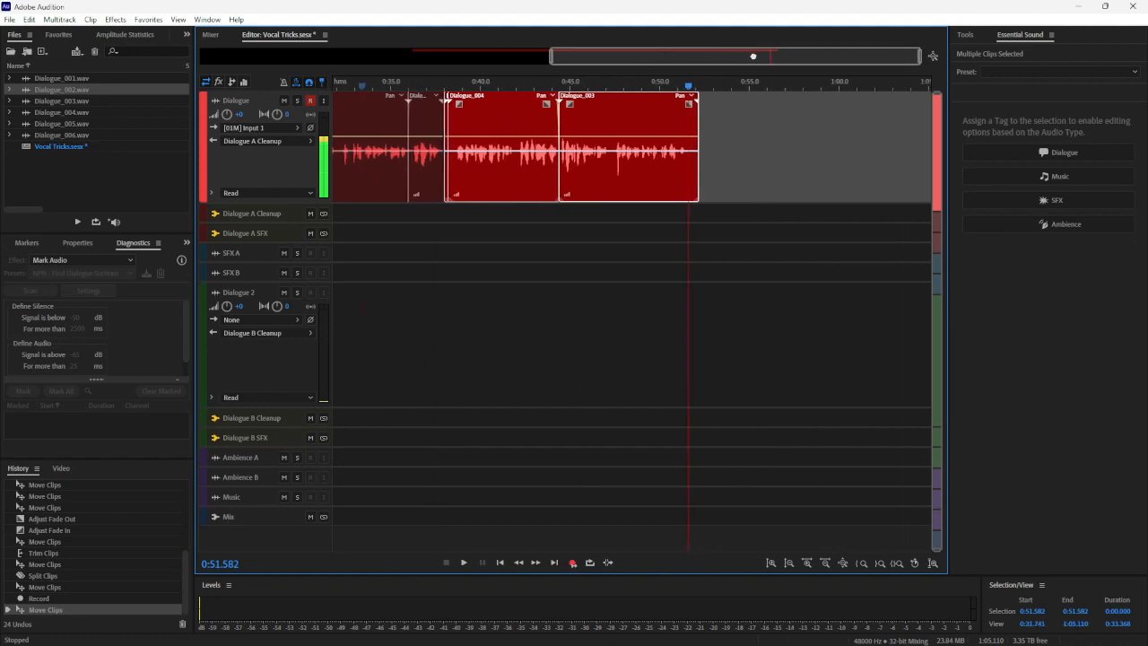
click(752, 117)
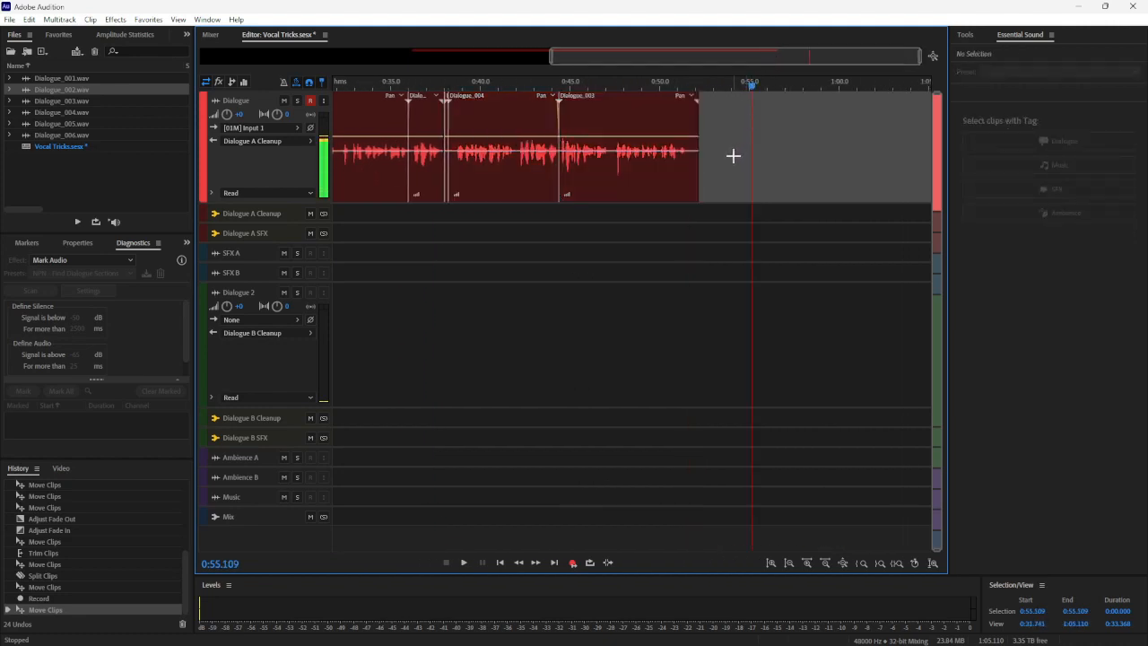
right_click(574, 565)
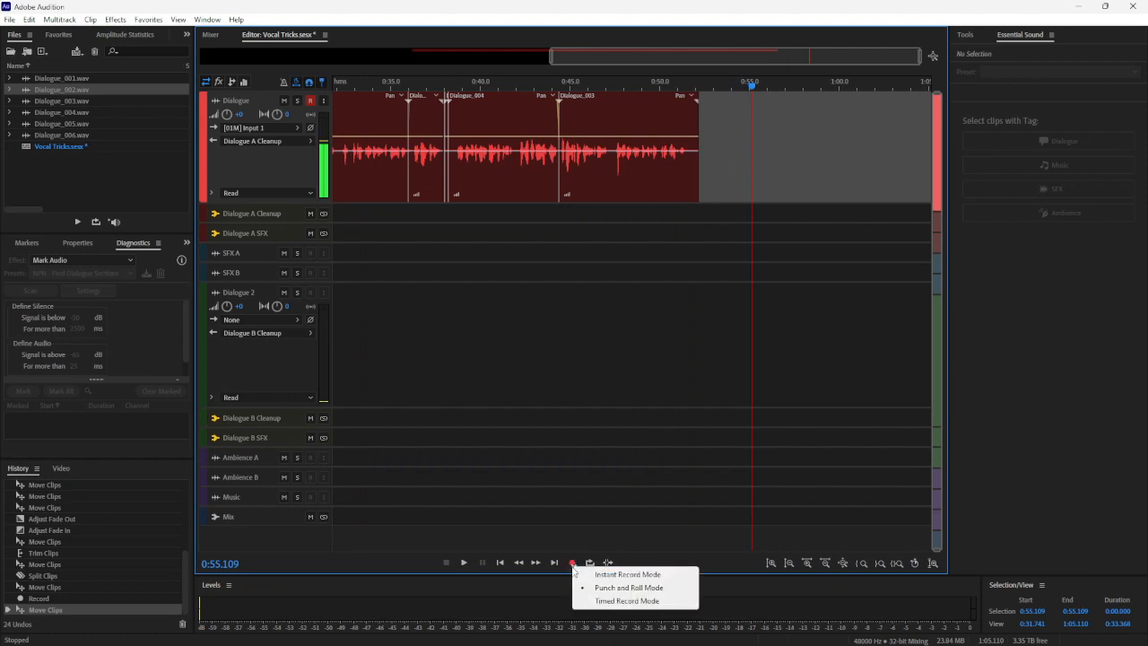
click(594, 584)
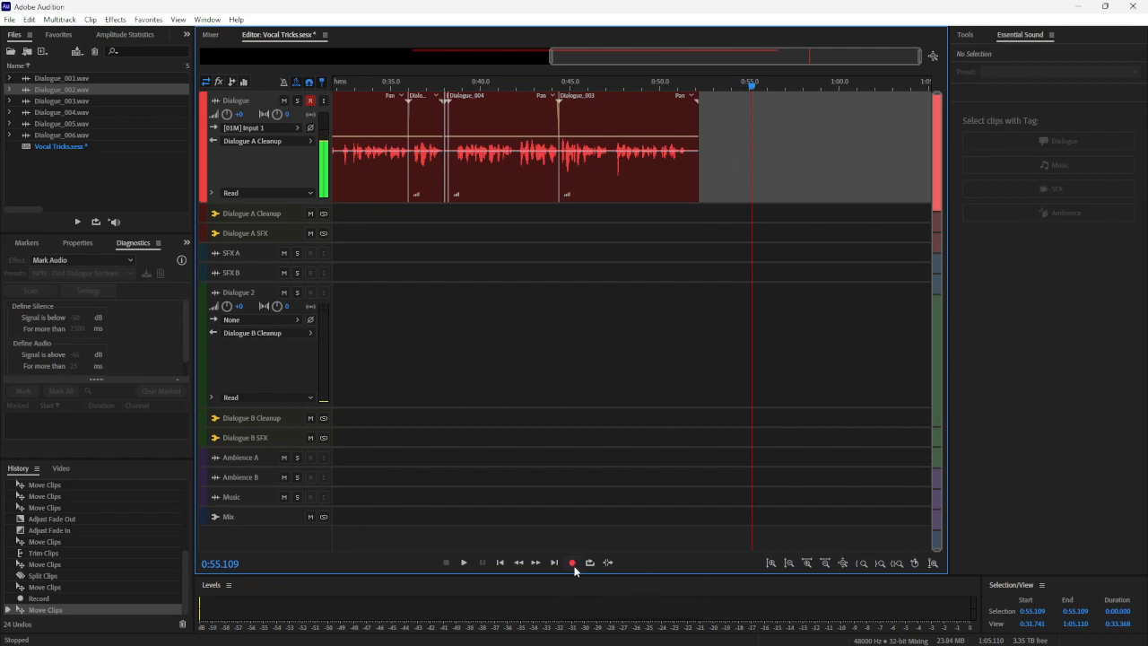